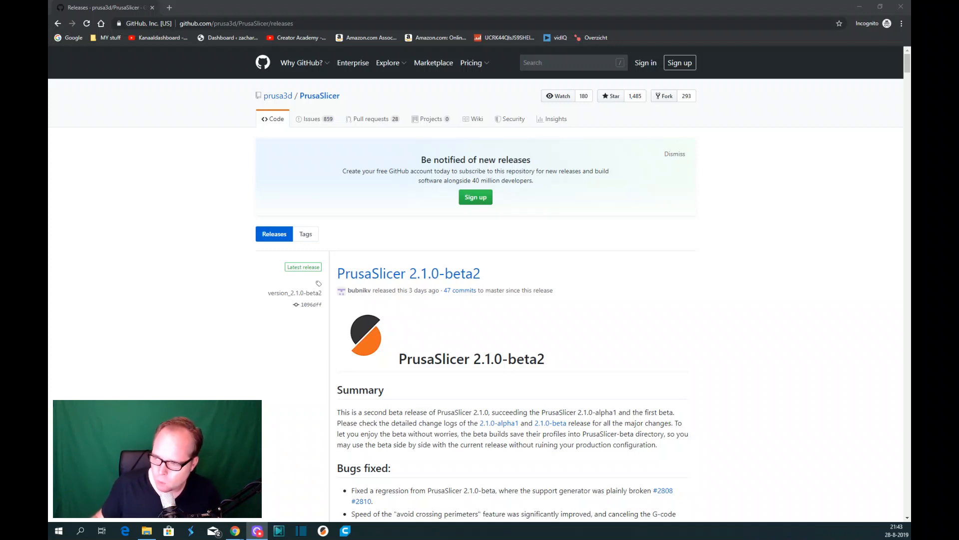
Download the win64 zip of PrusaSlicer 2.1.0-beta2 from the release assets and open the downloaded archive.
{"action": "scroll", "coordinate": [488, 327], "scroll_direction": "down", "scroll_amount": 1}
{"action": "scroll", "coordinate": [488, 328], "scroll_direction": "down", "scroll_amount": 5}
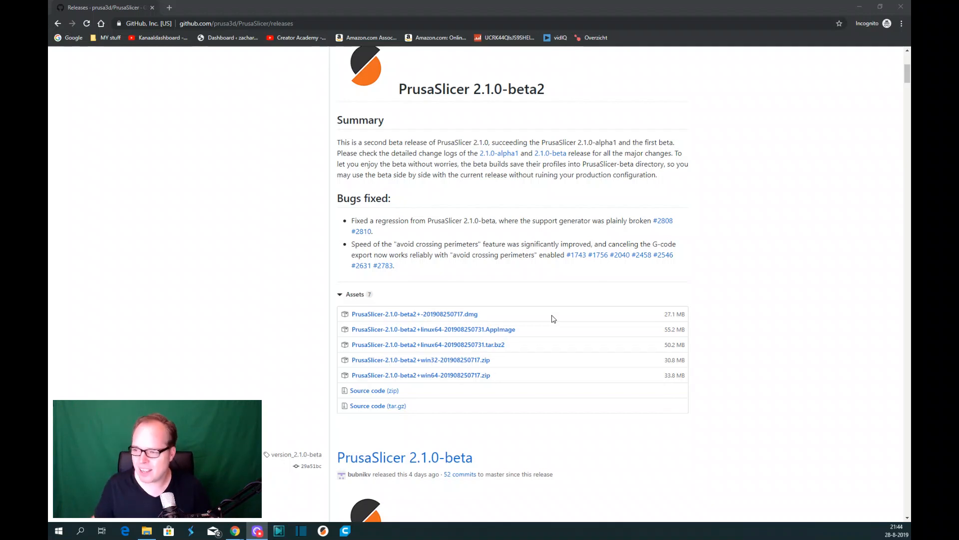
{"action": "left_click", "coordinate": [452, 376]}
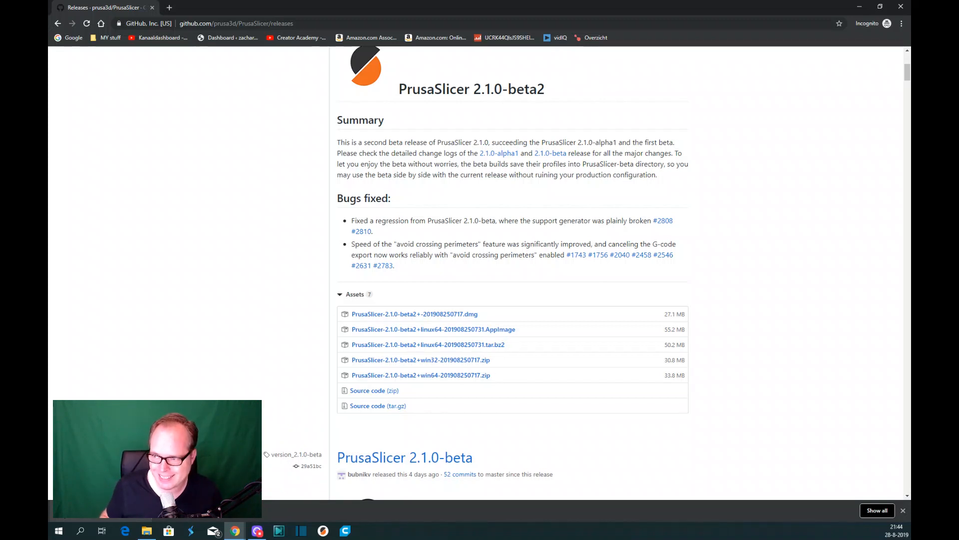
{"action": "left_click", "coordinate": [118, 519]}
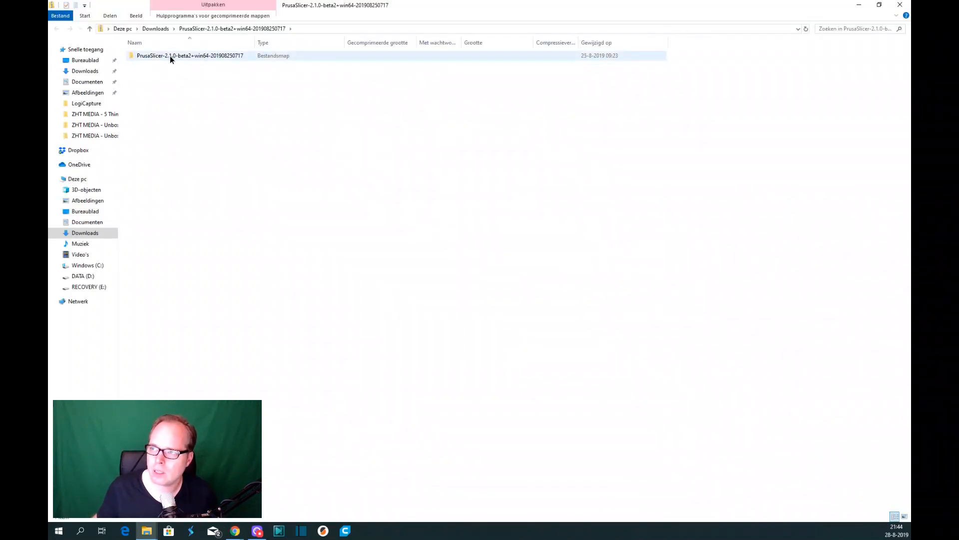
{"action": "double_click", "coordinate": [169, 56]}
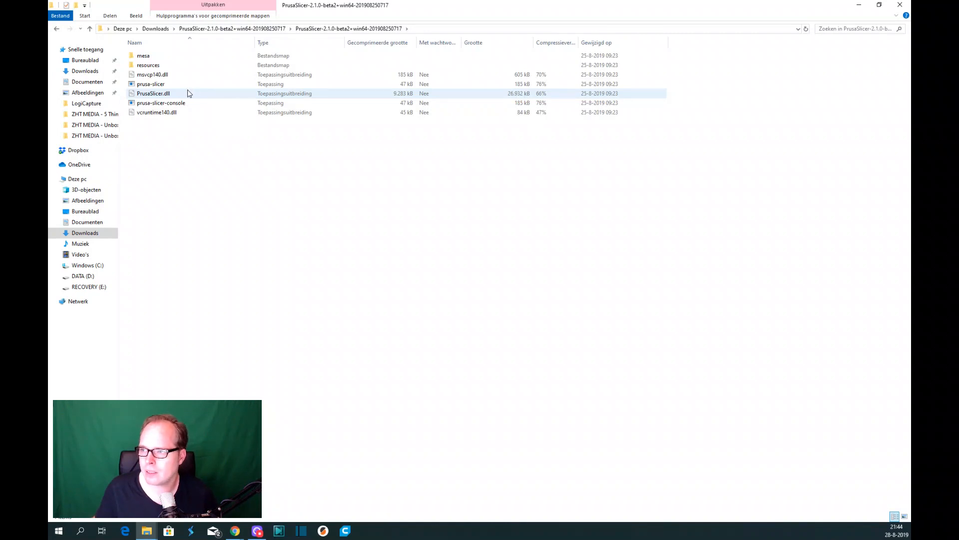
{"action": "double_click", "coordinate": [157, 86]}
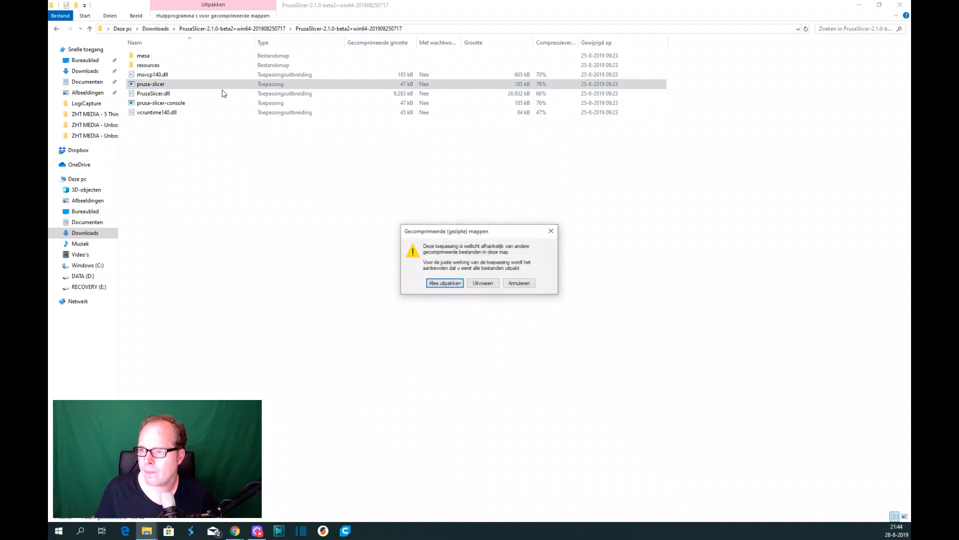
{"action": "left_click", "coordinate": [458, 282]}
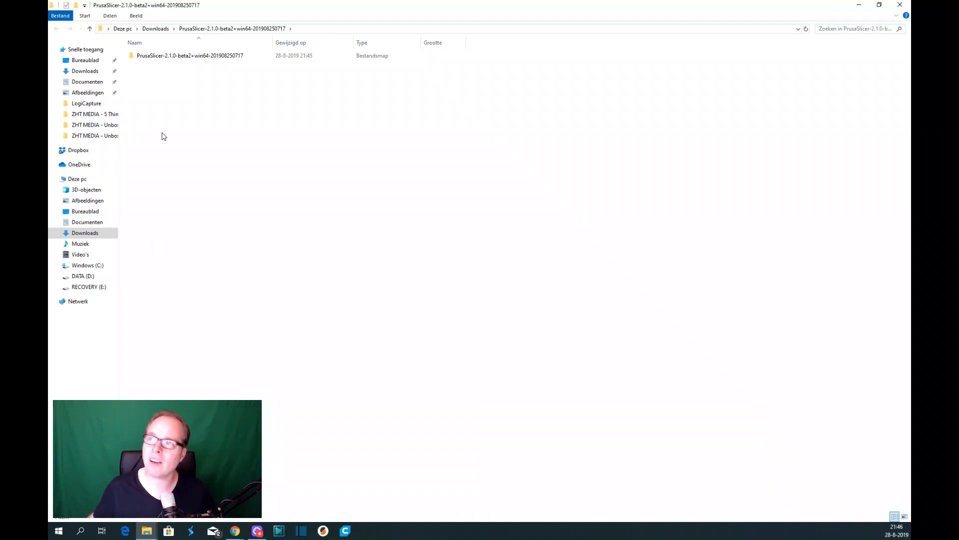
{"action": "left_click", "coordinate": [164, 58]}
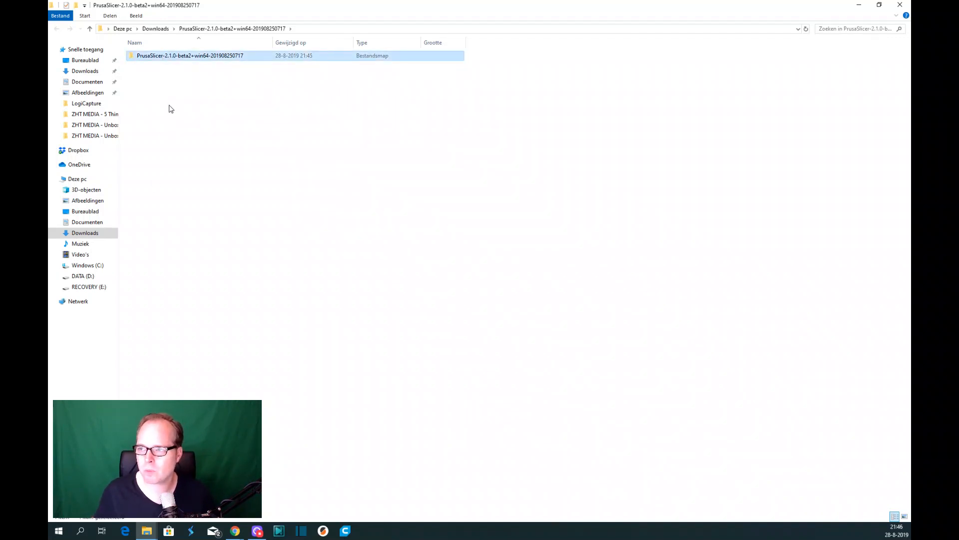
{"action": "double_click", "coordinate": [164, 58]}
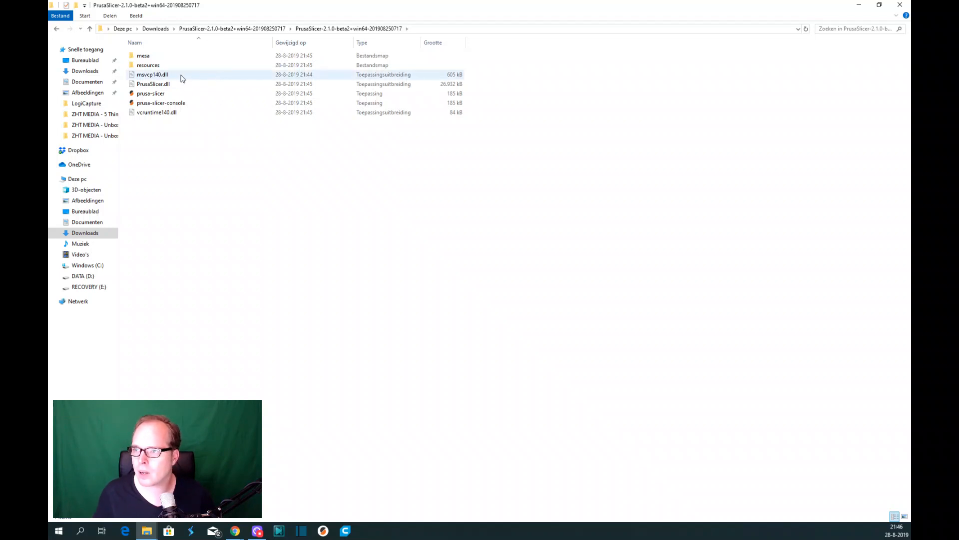
Look into the resources and mesa subfolders of the extracted folder, returning to the program folder.
{"action": "left_click", "coordinate": [153, 68]}
{"action": "double_click", "coordinate": [153, 68]}
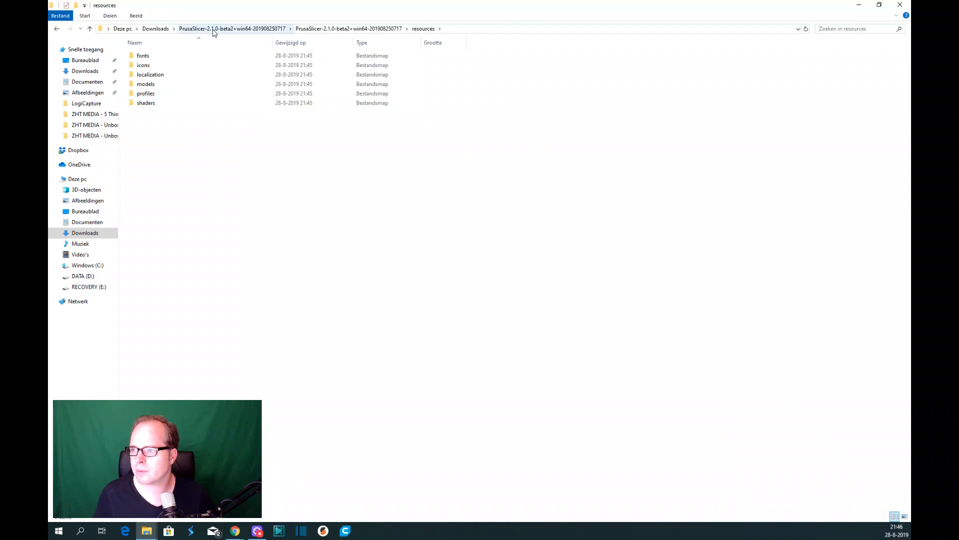
{"action": "left_click", "coordinate": [305, 29]}
{"action": "left_click", "coordinate": [156, 58]}
{"action": "double_click", "coordinate": [156, 58]}
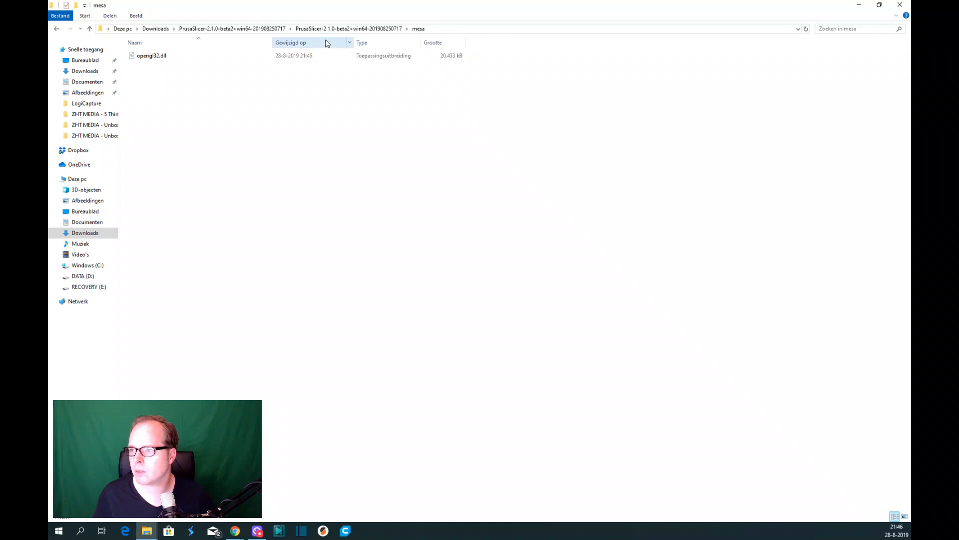
{"action": "left_click", "coordinate": [346, 30]}
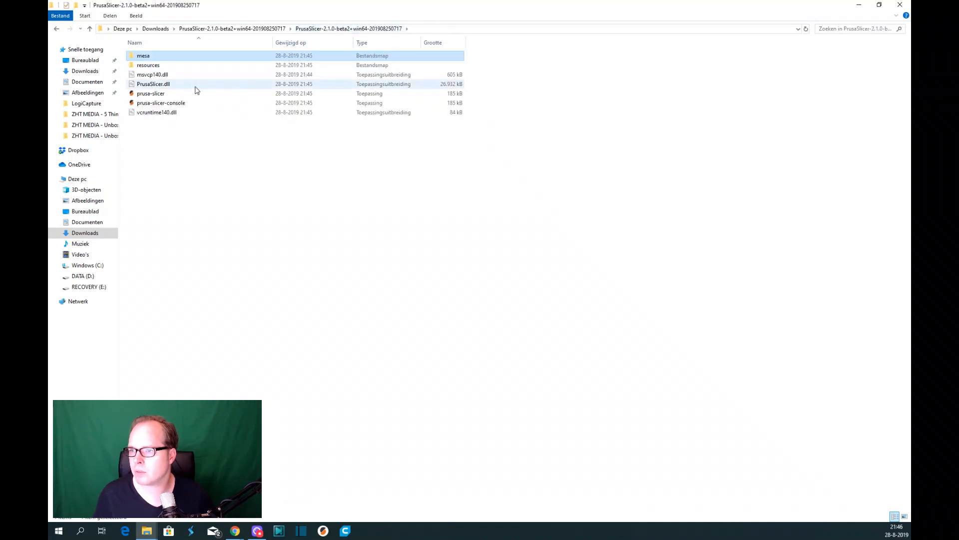
Launch the extracted prusa-slicer application and allow it to run despite the Windows SmartScreen block.
{"action": "double_click", "coordinate": [155, 94]}
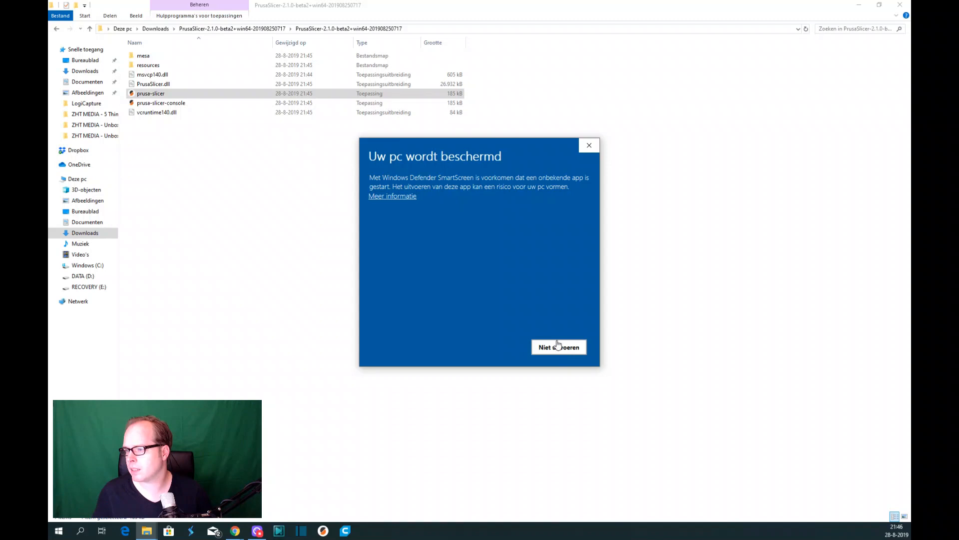
{"action": "left_click", "coordinate": [404, 199]}
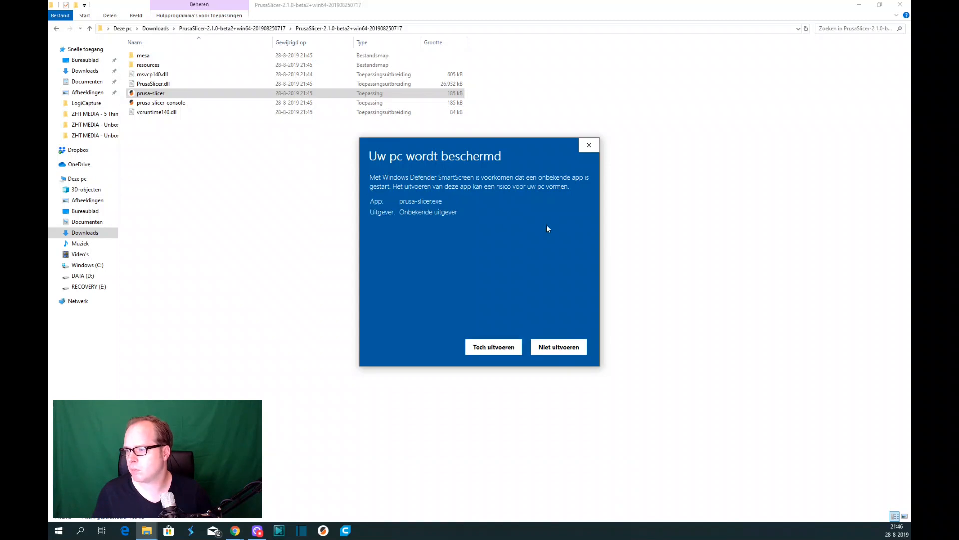
{"action": "left_click", "coordinate": [508, 347]}
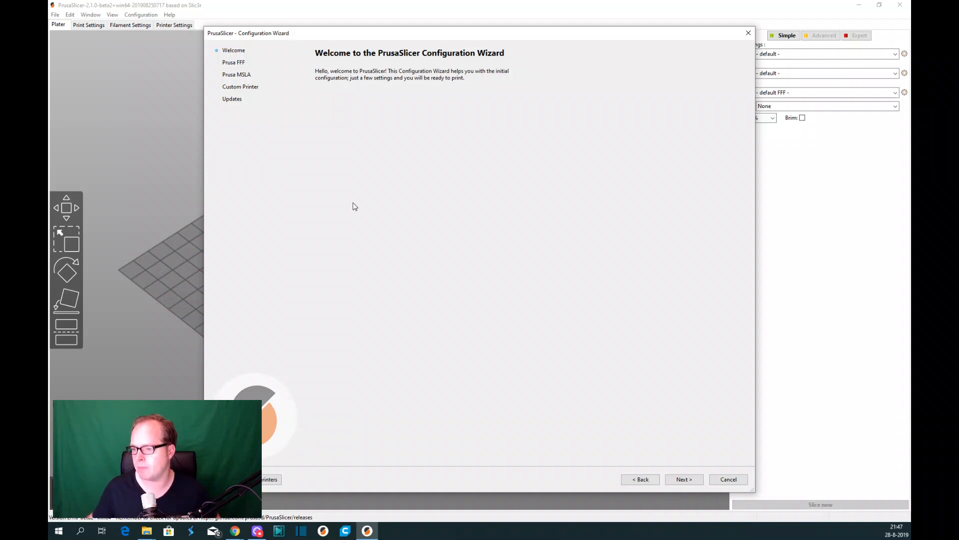
Define a custom printer profile named Ender 3 Pro in the Configuration Wizard.
{"action": "left_click", "coordinate": [686, 482]}
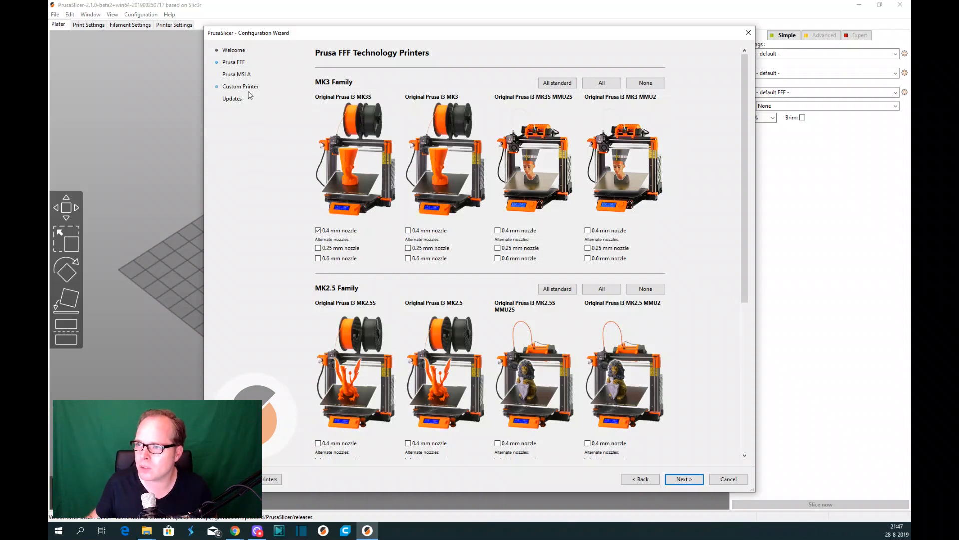
{"action": "left_click", "coordinate": [249, 92]}
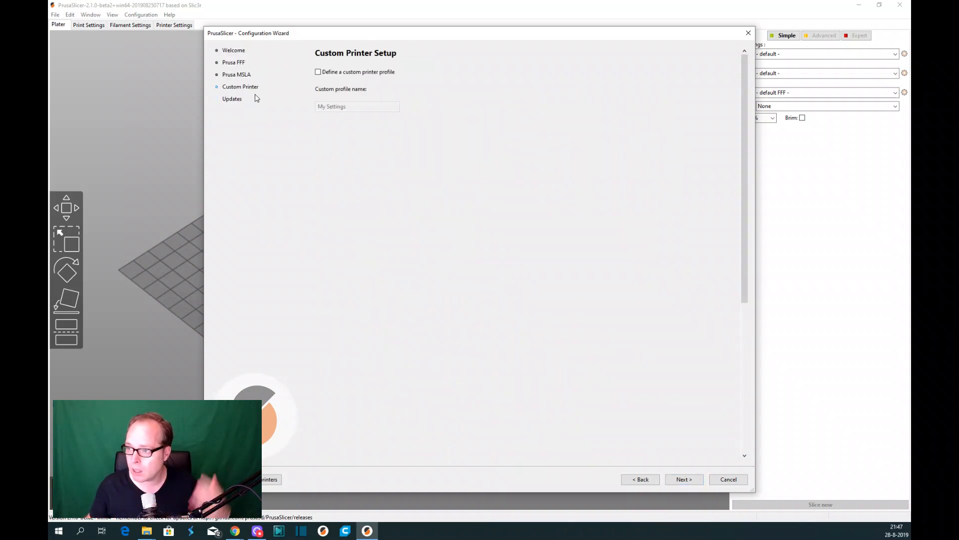
{"action": "left_click", "coordinate": [325, 75]}
{"action": "left_click_drag", "start_coordinate": [361, 103], "coordinate": [281, 106]}
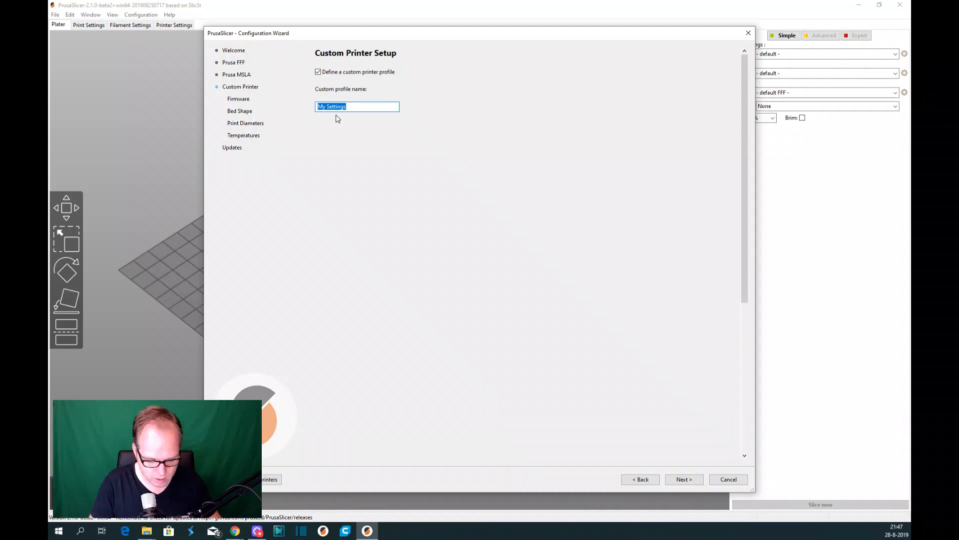
{"action": "type", "text": "Ender"}
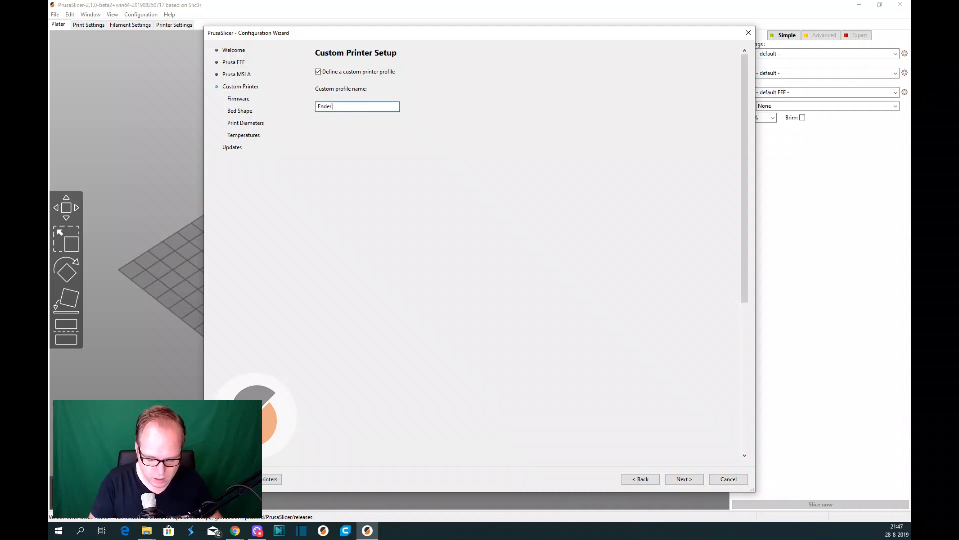
{"action": "type", "text": " 3 Pro"}
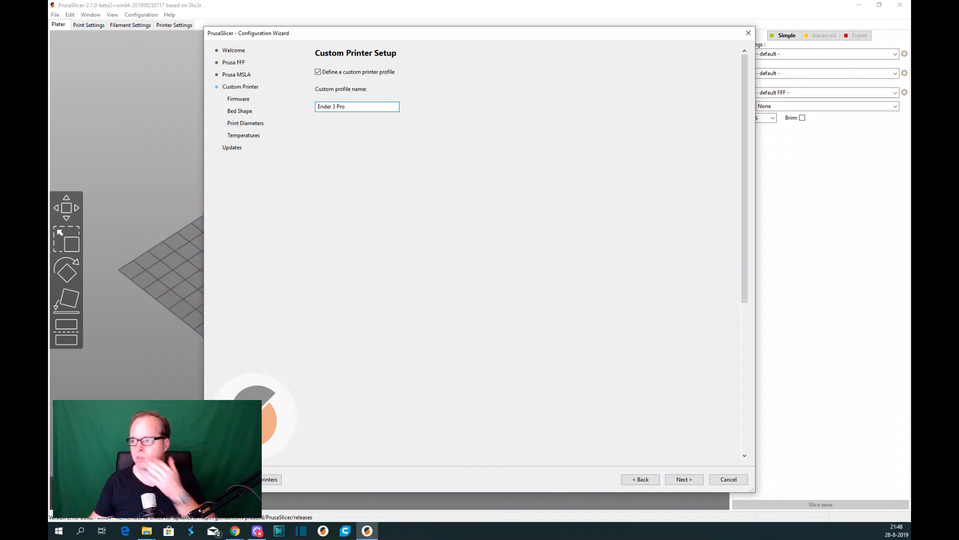
{"action": "left_click", "coordinate": [684, 480]}
Set the custom printer's firmware type to Marlin.
{"action": "left_click", "coordinate": [385, 120]}
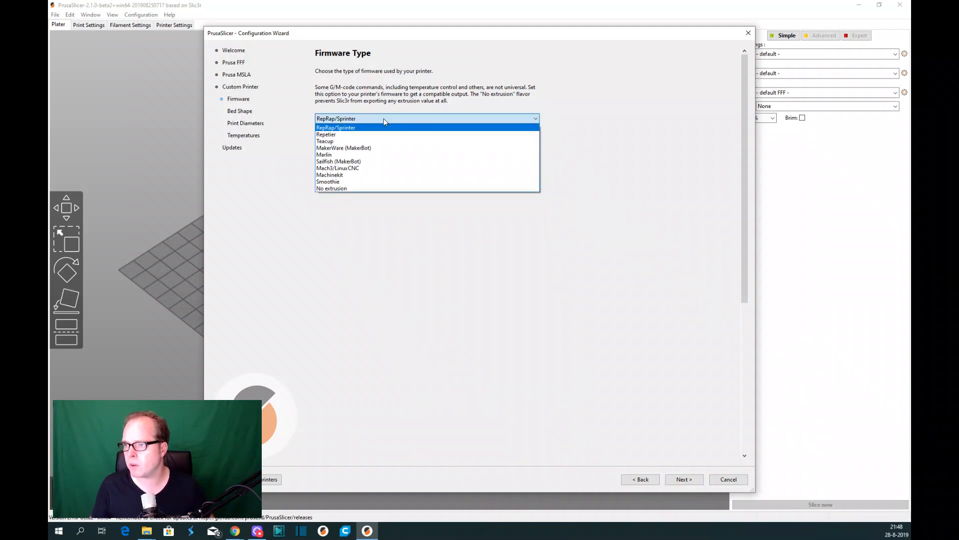
{"action": "left_click", "coordinate": [361, 155]}
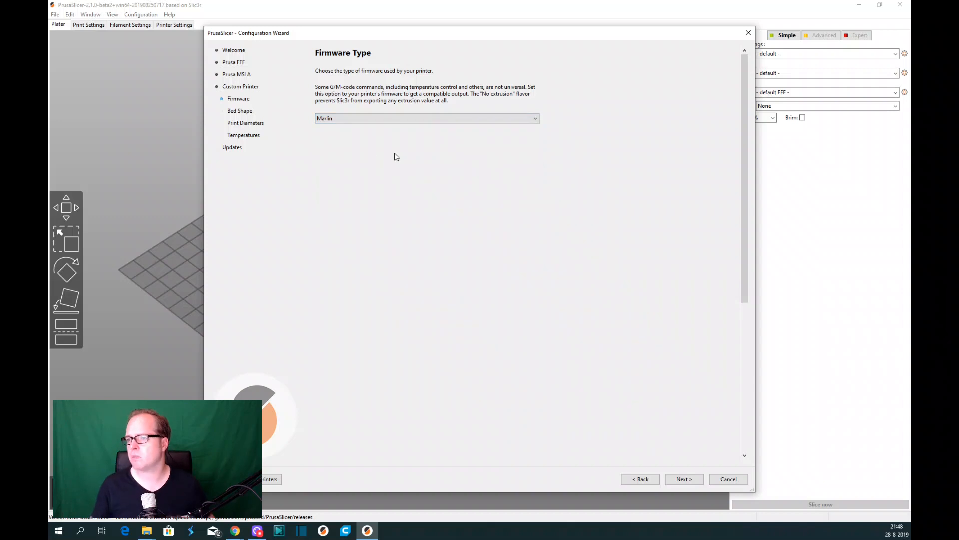
{"action": "left_click", "coordinate": [682, 479]}
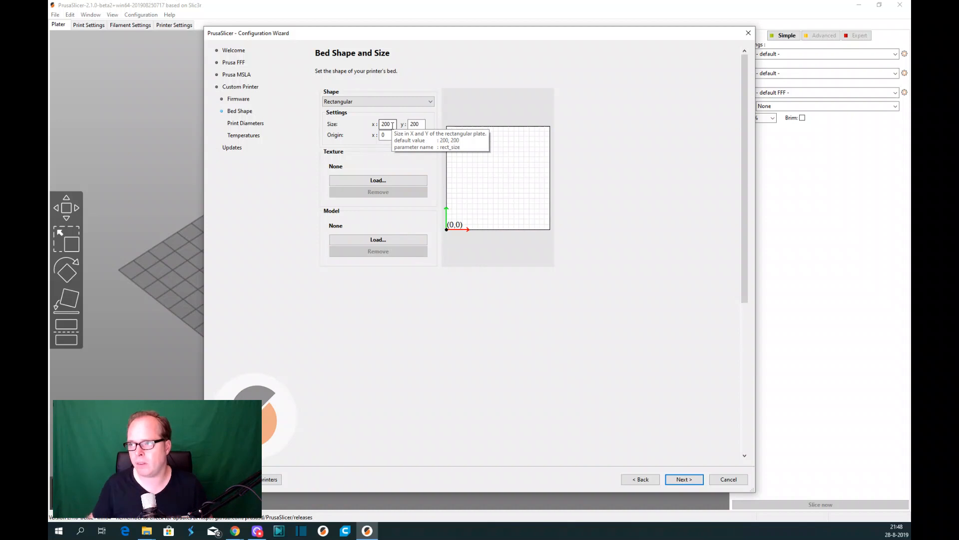
Set the rectangular bed size to 220 in X and 220 in Y.
{"action": "left_click", "coordinate": [393, 123]}
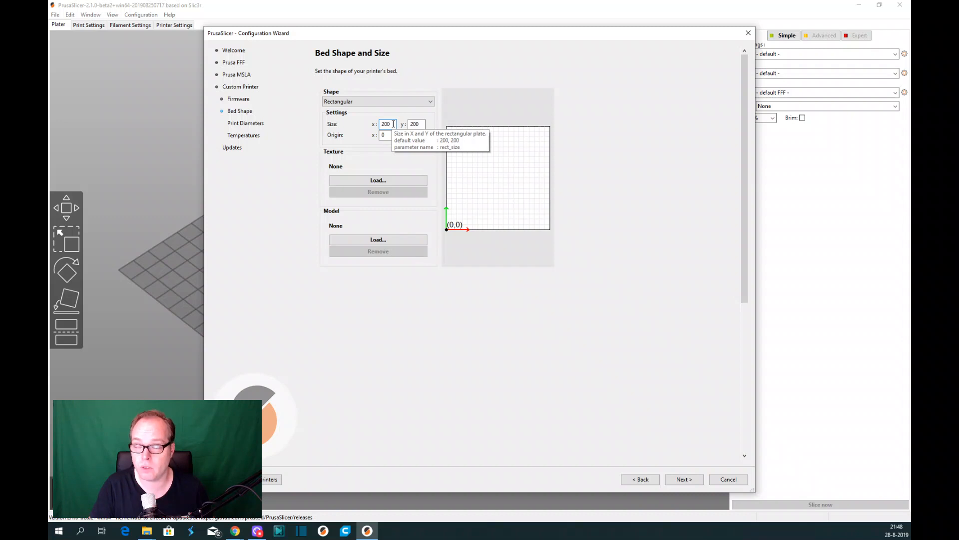
{"action": "key", "text": "BackSpace"}
{"action": "type", "text": "220"}
{"action": "key", "text": "Tab"}
{"action": "type", "text": "2"}
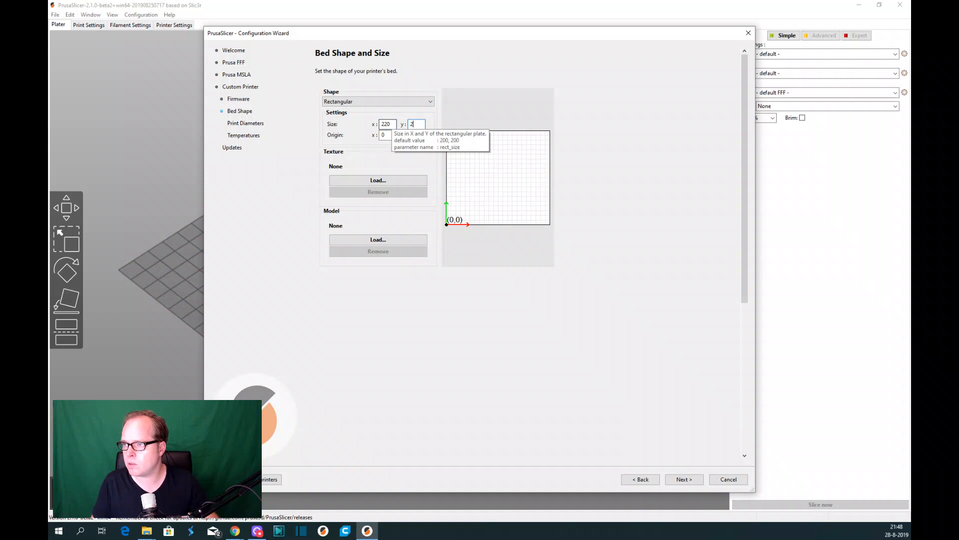
{"action": "type", "text": "020"}
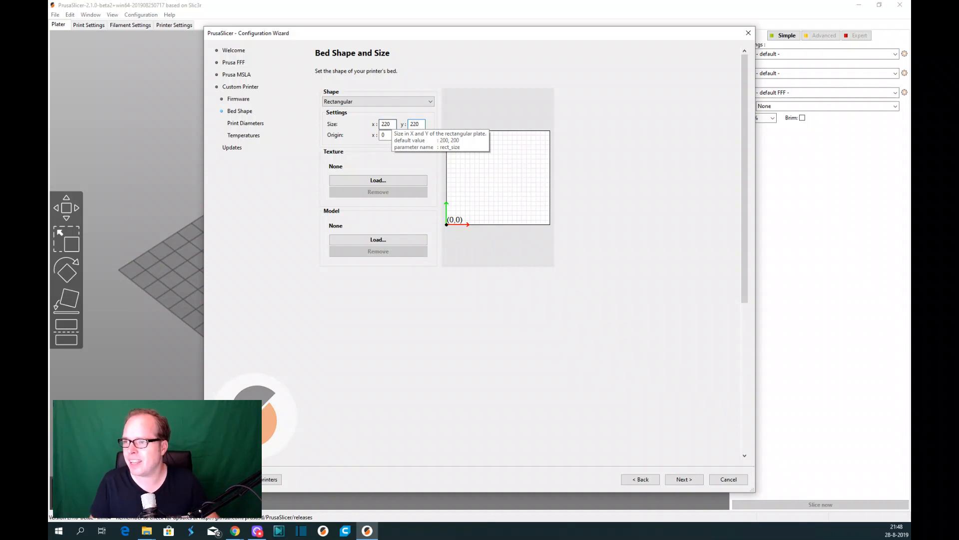
{"action": "key", "text": "Tab"}
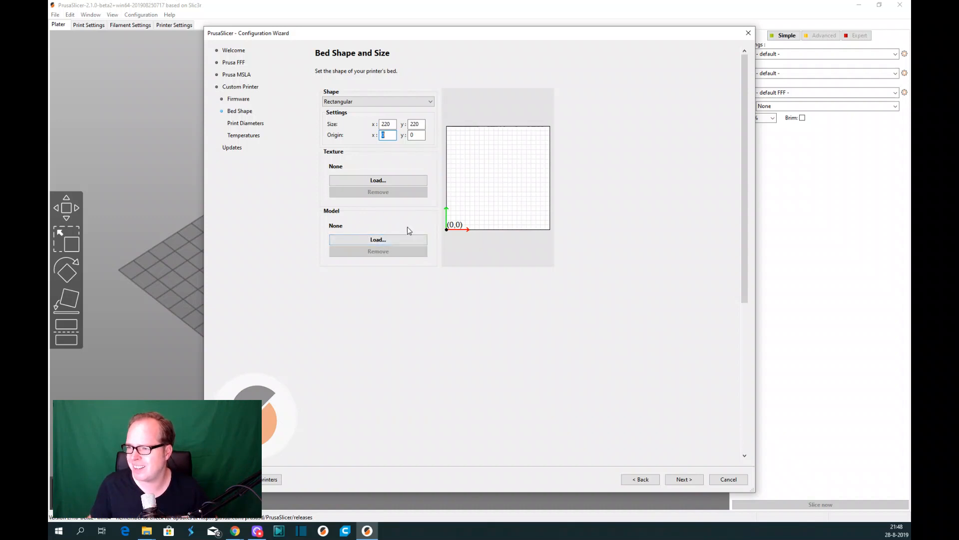
{"action": "left_click", "coordinate": [683, 480]}
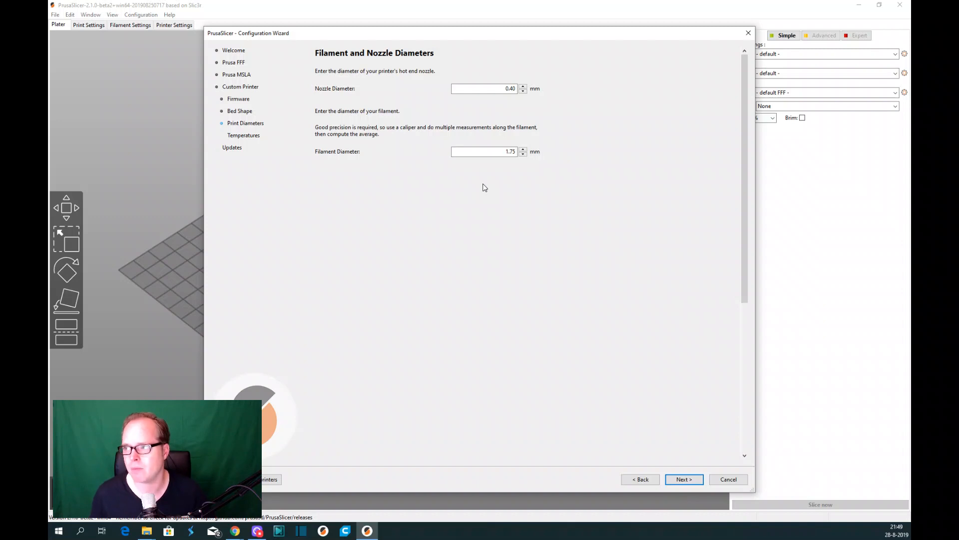
Accept the default print diameters, set the bed temperature to 60 °C and finish the wizard with the default update options.
{"action": "left_click", "coordinate": [685, 485]}
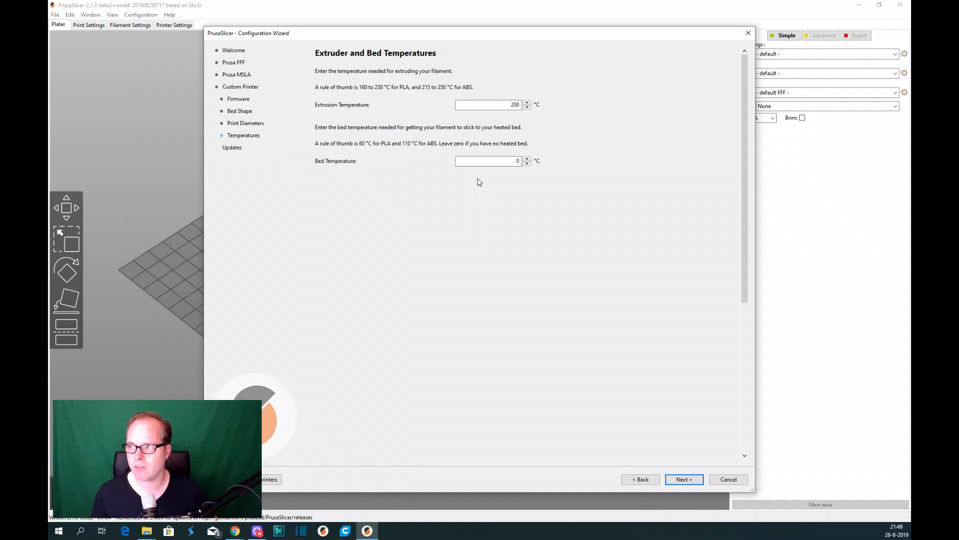
{"action": "double_click", "coordinate": [517, 161]}
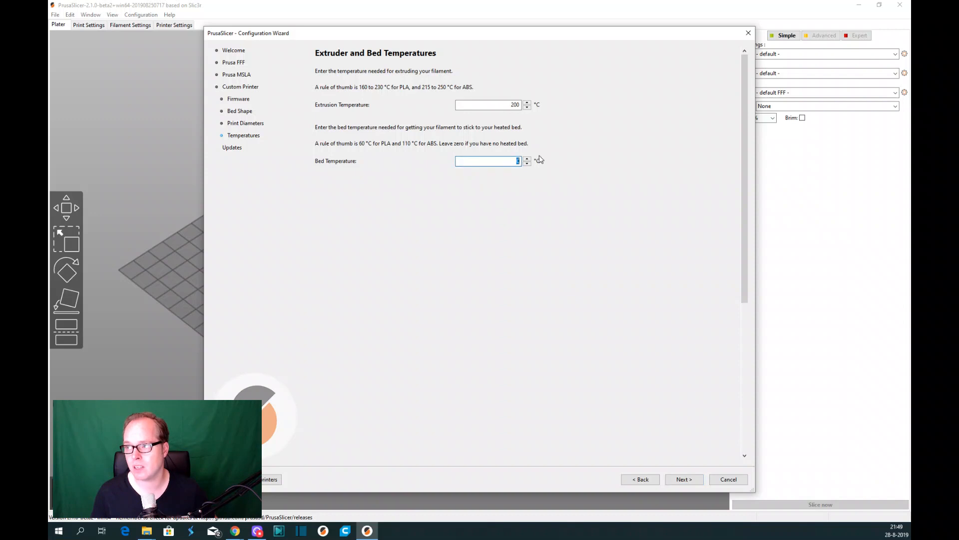
{"action": "type", "text": "60"}
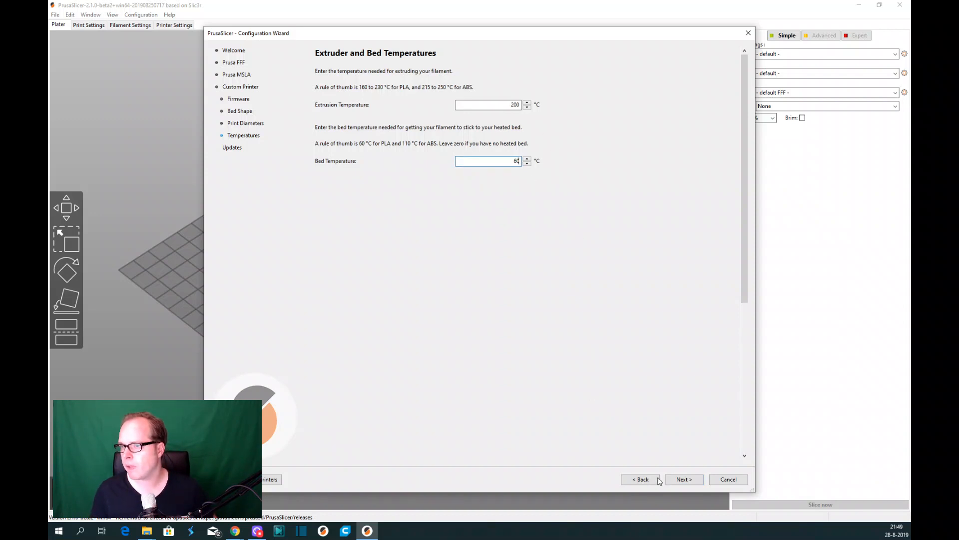
{"action": "left_click", "coordinate": [684, 479]}
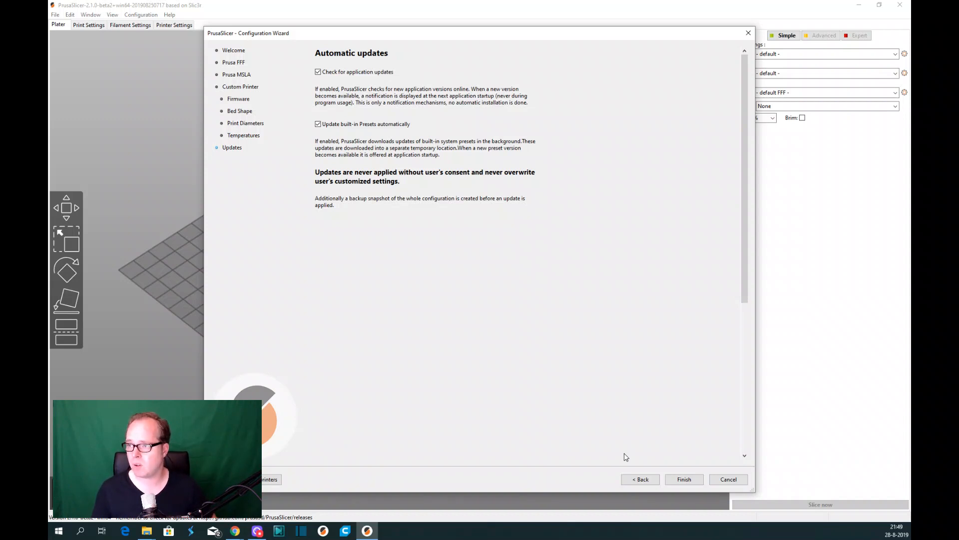
{"action": "left_click", "coordinate": [692, 483]}
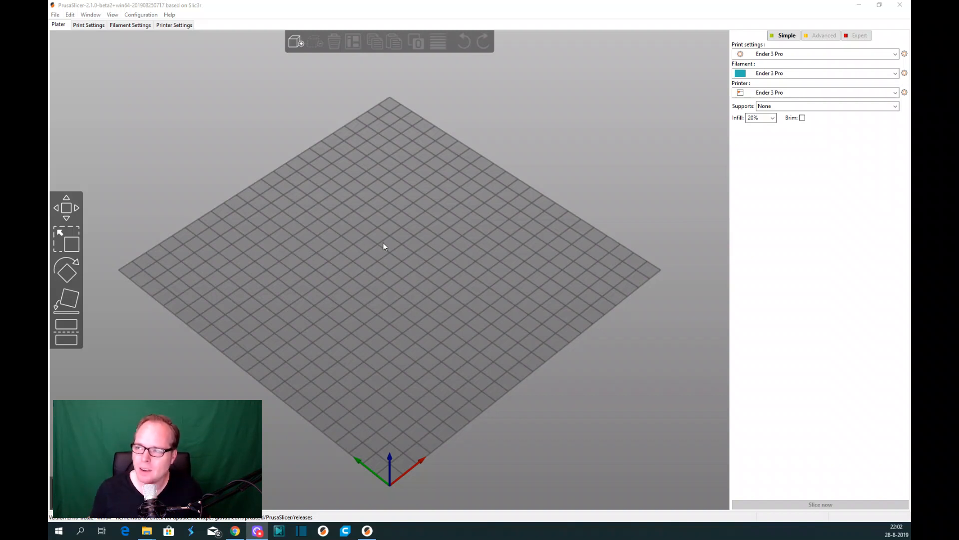
Start importing models and browse to 3D printing > 3d Models > Watcher_from_Horizon_Zero_Dawn > files on the DATA (D:) drive.
{"action": "left_click", "coordinate": [293, 44]}
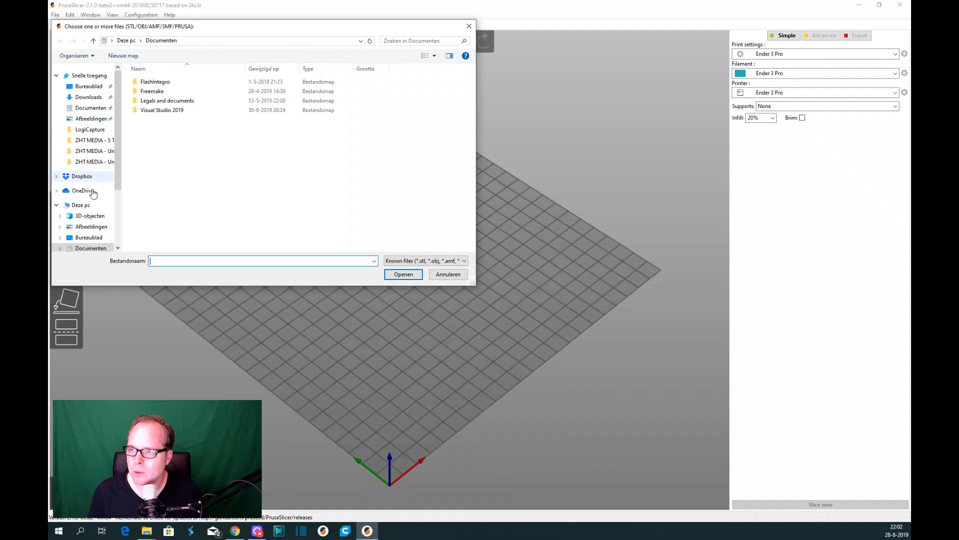
{"action": "scroll", "coordinate": [91, 195], "scroll_direction": "down", "scroll_amount": 1}
{"action": "scroll", "coordinate": [91, 196], "scroll_direction": "down", "scroll_amount": 1}
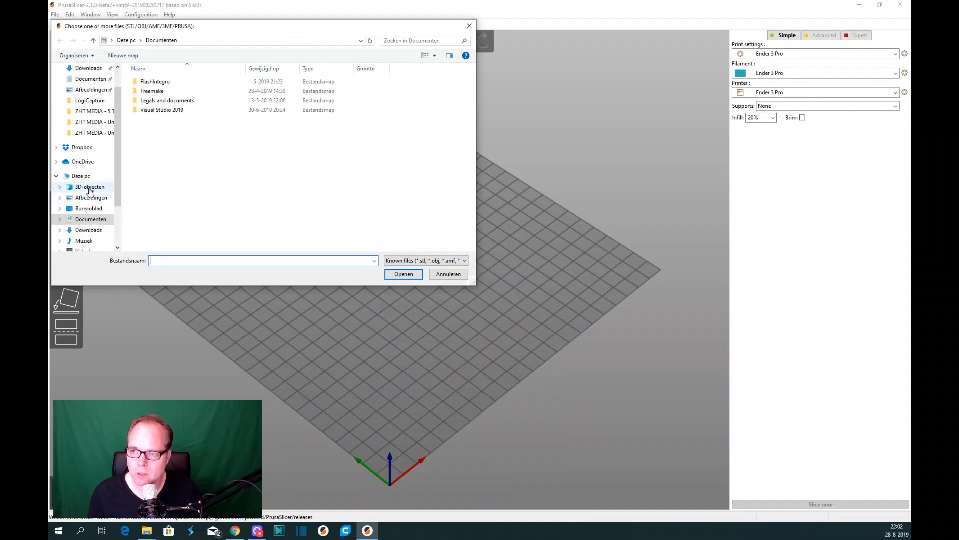
{"action": "scroll", "coordinate": [90, 192], "scroll_direction": "down", "scroll_amount": 3}
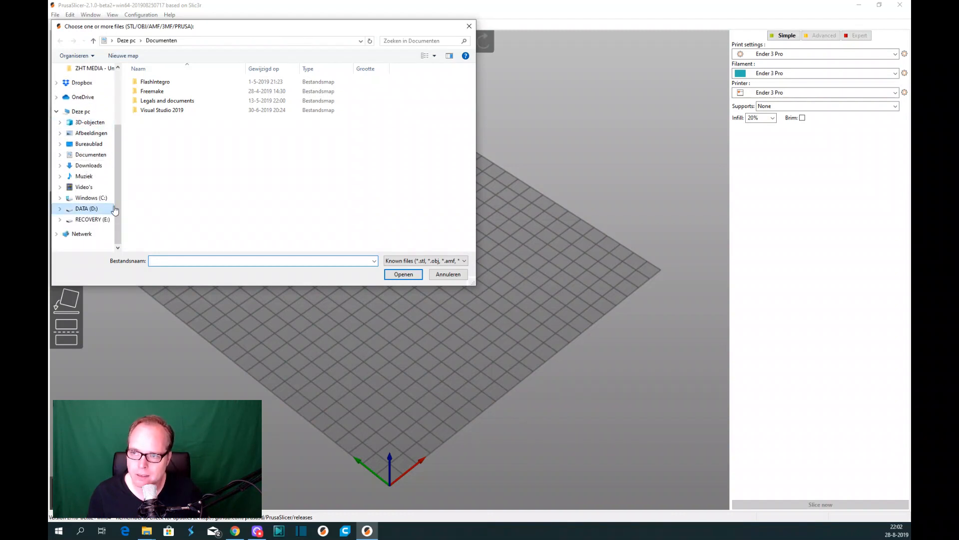
{"action": "left_click", "coordinate": [114, 209]}
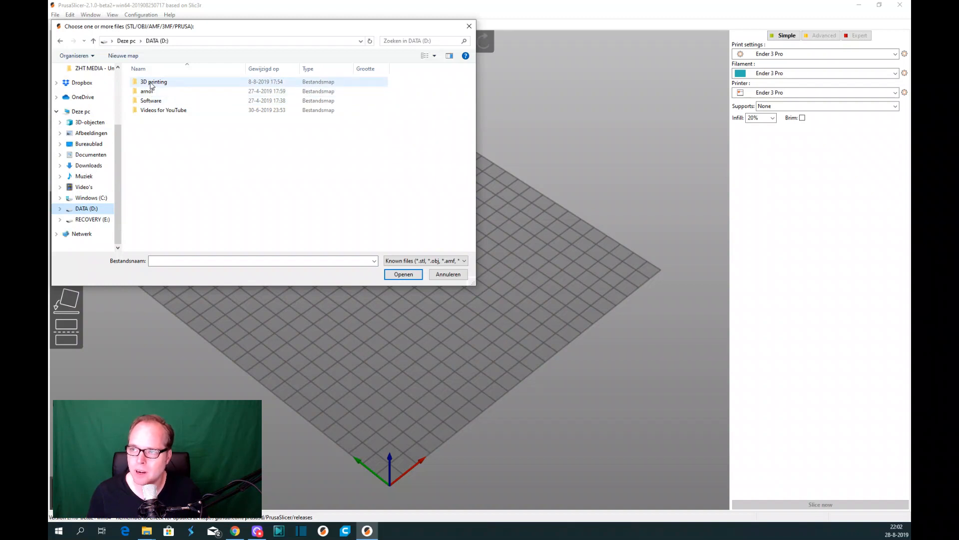
{"action": "double_click", "coordinate": [151, 83]}
{"action": "double_click", "coordinate": [164, 83]}
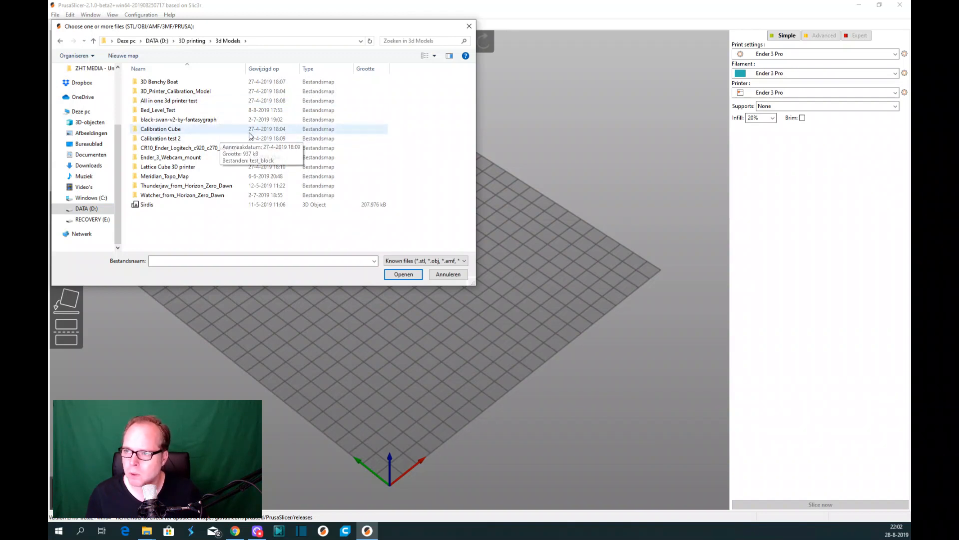
{"action": "double_click", "coordinate": [182, 196]}
{"action": "double_click", "coordinate": [145, 82]}
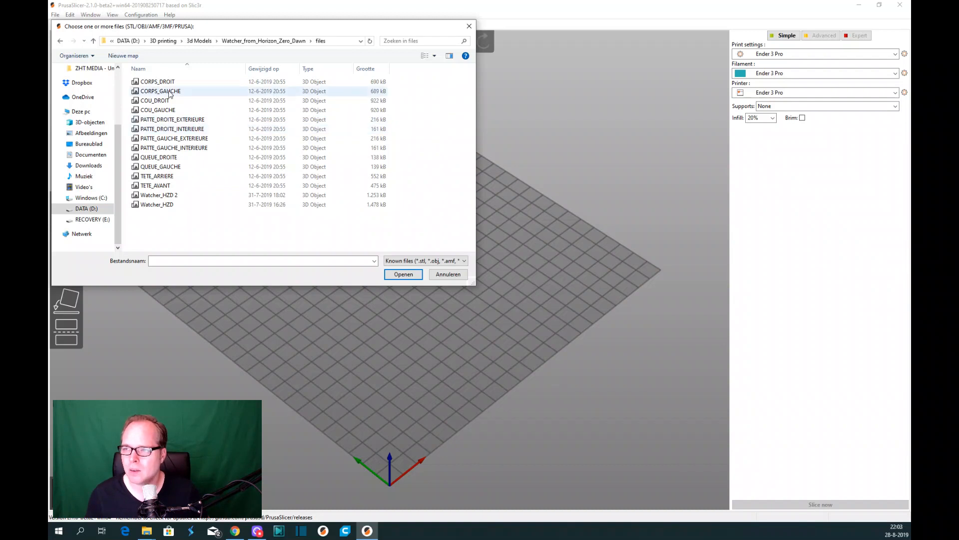
Import the twelve part files from CORPS_DROIT through TETE_AVANT, excluding both Watcher_HZD files.
{"action": "left_click", "coordinate": [158, 82]}
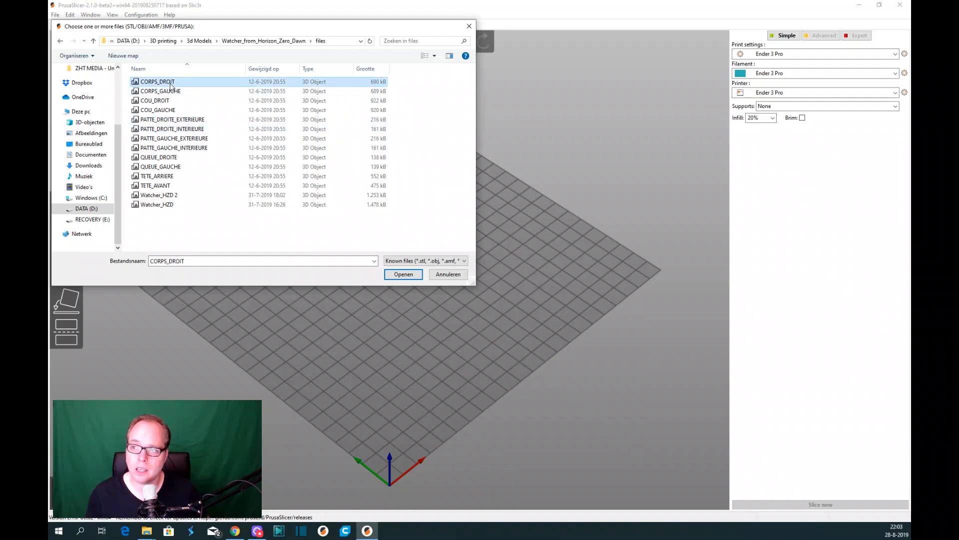
{"action": "left_click", "coordinate": [167, 187], "text": "shift"}
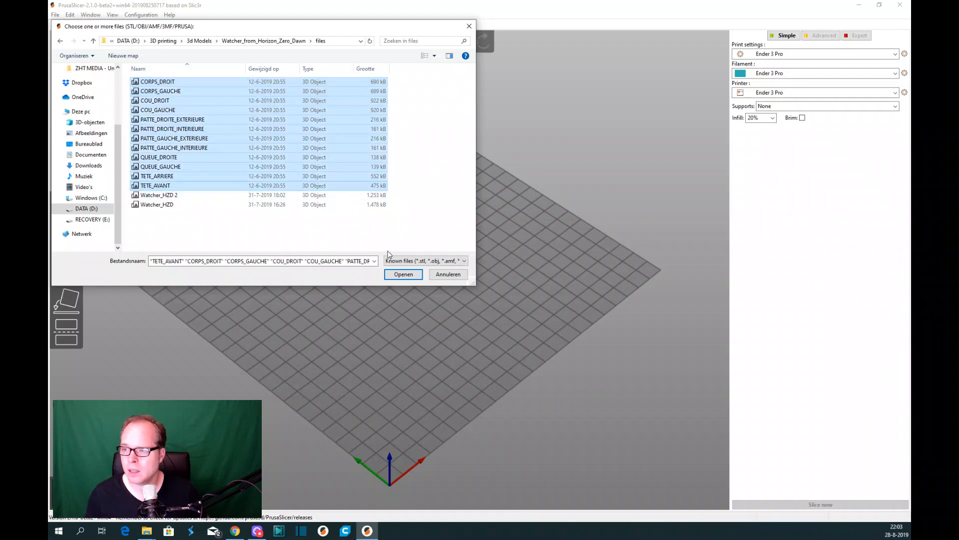
{"action": "left_click", "coordinate": [409, 275]}
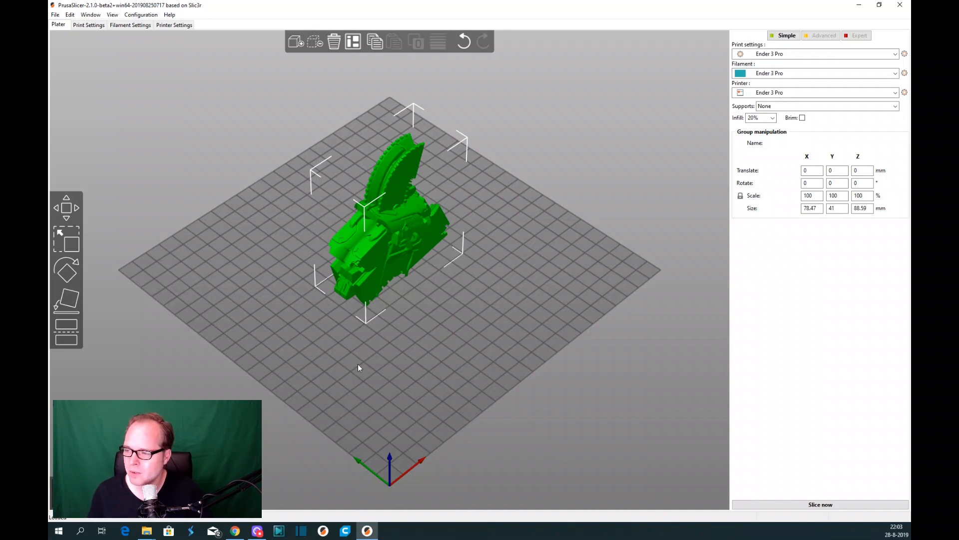
Pull CORPS_DROIT, TETE_AVANT and TETE_ARRIERE out of the overlapping pile onto free areas of the bed.
{"action": "left_click_drag", "start_coordinate": [365, 369], "coordinate": [426, 364]}
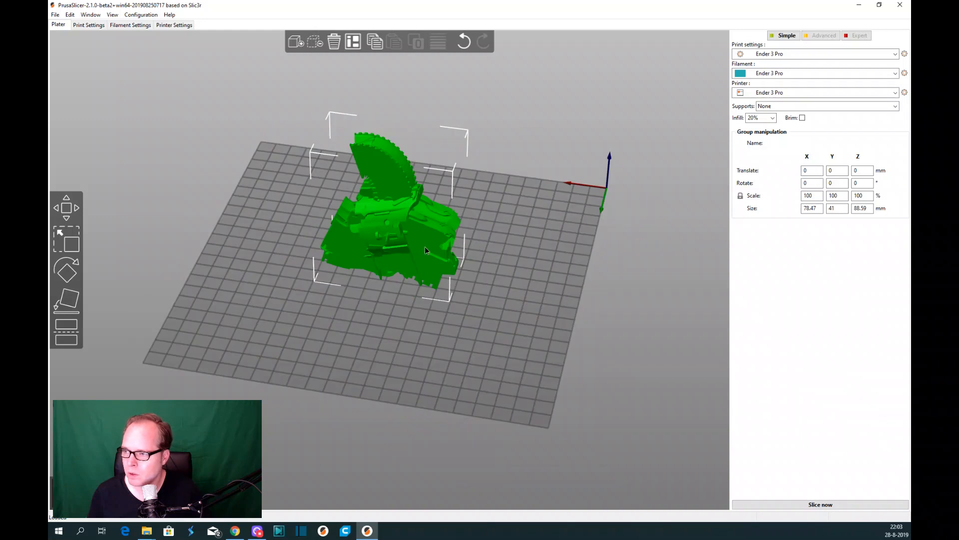
{"action": "left_click", "coordinate": [485, 289]}
{"action": "left_click", "coordinate": [443, 268]}
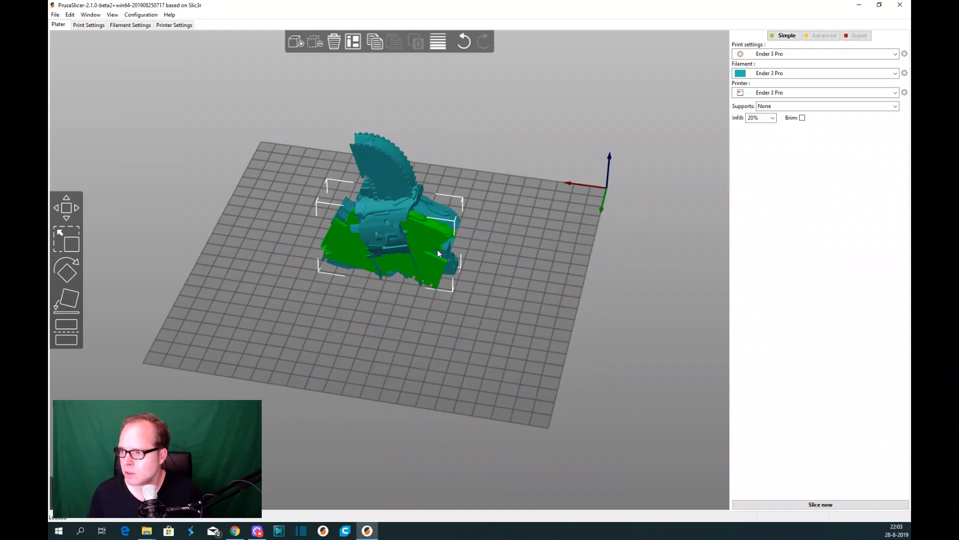
{"action": "left_click_drag", "start_coordinate": [433, 239], "coordinate": [387, 318]}
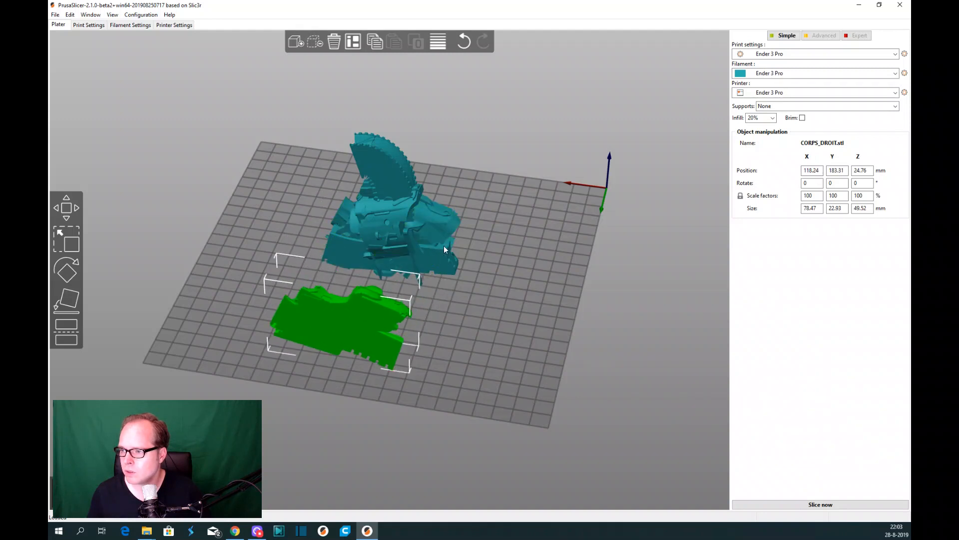
{"action": "left_click_drag", "start_coordinate": [403, 238], "coordinate": [480, 322]}
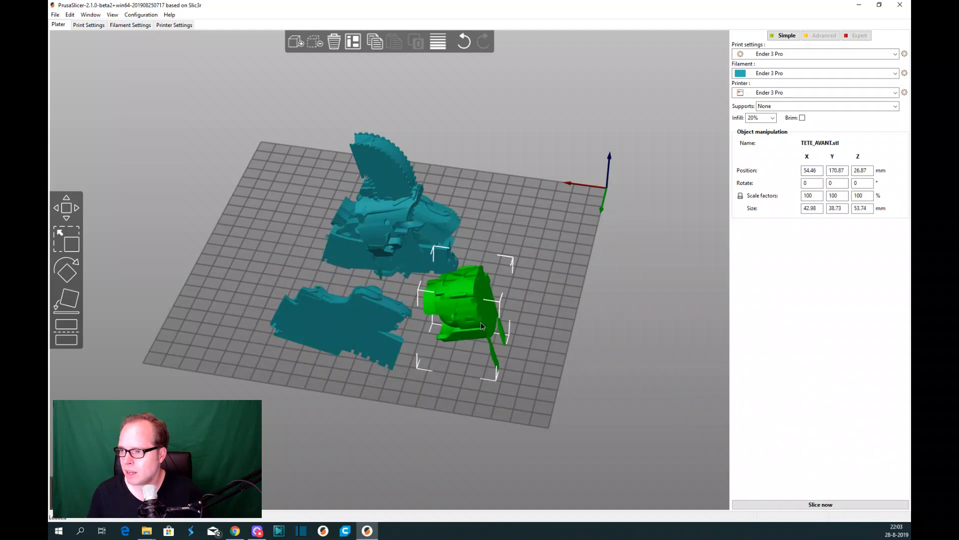
{"action": "left_click_drag", "start_coordinate": [387, 227], "coordinate": [538, 207]}
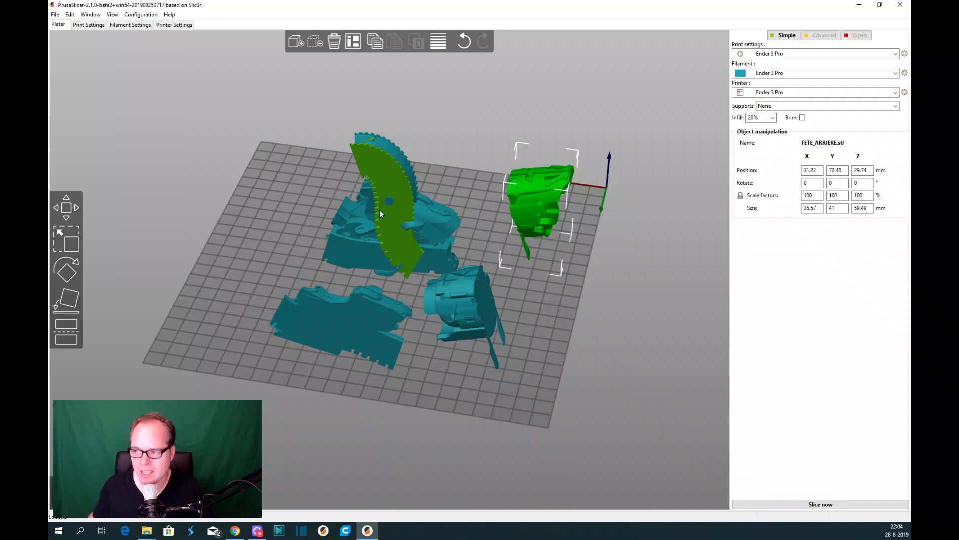
Separate the two neck halves, the two tail halves and CORPS_GAUCHE from the remaining leg parts, placing the neck and tail halves on the high-X side.
{"action": "left_click_drag", "start_coordinate": [391, 214], "coordinate": [307, 150]}
{"action": "left_click_drag", "start_coordinate": [383, 160], "coordinate": [278, 126]}
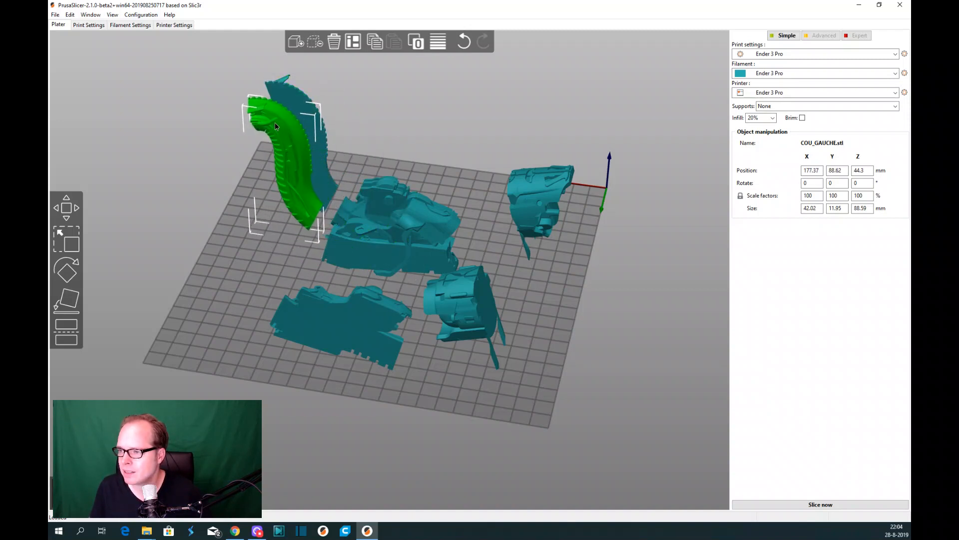
{"action": "left_click_drag", "start_coordinate": [400, 278], "coordinate": [311, 278]}
{"action": "left_click", "coordinate": [412, 221]}
{"action": "left_click_drag", "start_coordinate": [412, 221], "coordinate": [442, 179]}
{"action": "left_click_drag", "start_coordinate": [432, 248], "coordinate": [328, 222]}
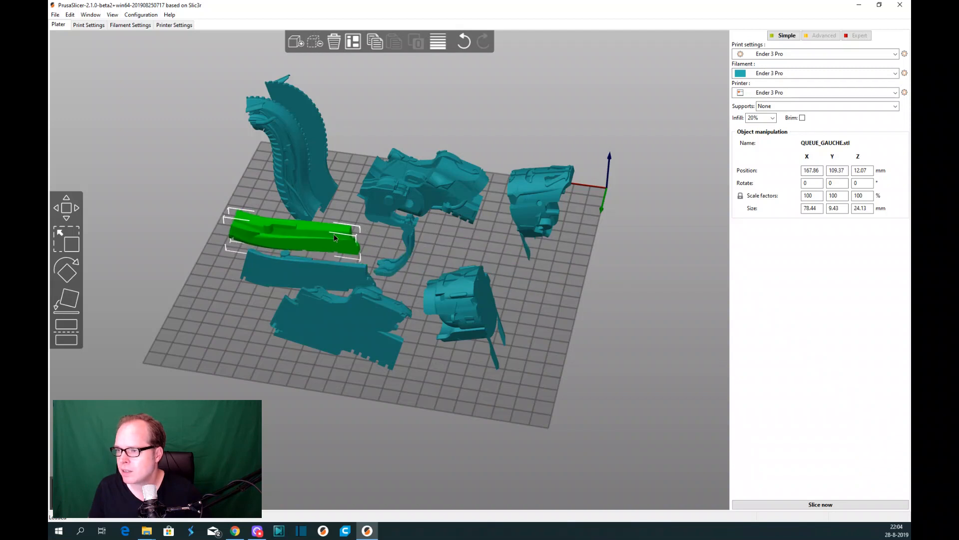
{"action": "left_click_drag", "start_coordinate": [330, 270], "coordinate": [296, 256]}
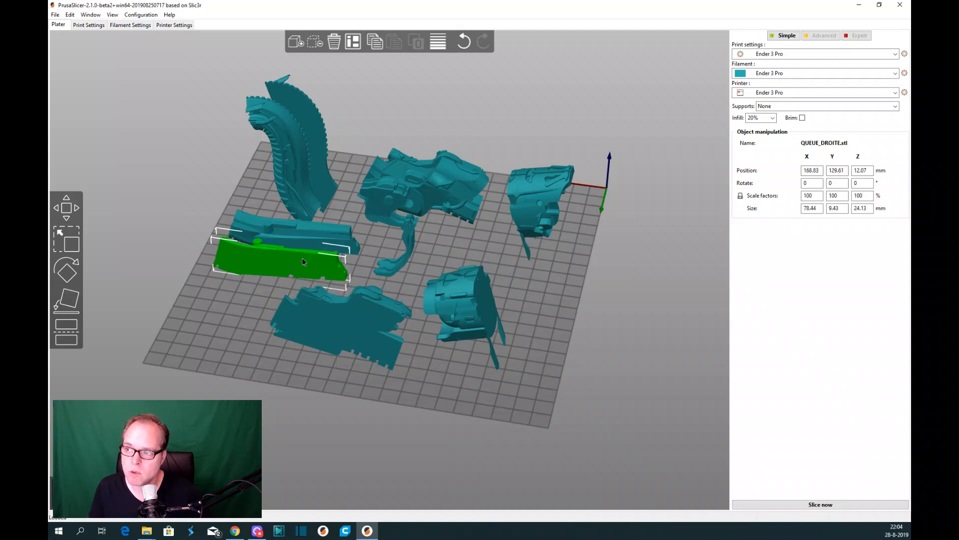
Reposition CORPS_DROIT and CORPS_GAUCHE along the high-Y bed edge and move TETE_AVANT to about X 38, Y 128.
{"action": "left_click_drag", "start_coordinate": [354, 326], "coordinate": [251, 306]}
{"action": "left_click_drag", "start_coordinate": [444, 183], "coordinate": [405, 346]}
{"action": "left_click_drag", "start_coordinate": [485, 295], "coordinate": [525, 254]}
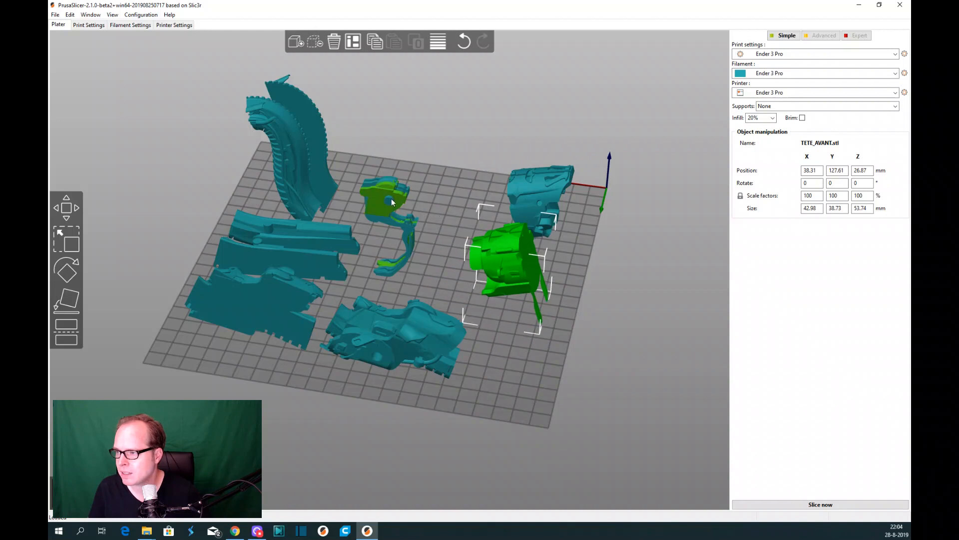
Spread the four overlapping leg parts apart on the low-Y side of the bed, with PATTE_DROITE_EXTERIEURE at about X 102, Y 46.
{"action": "left_click_drag", "start_coordinate": [513, 368], "coordinate": [448, 370]}
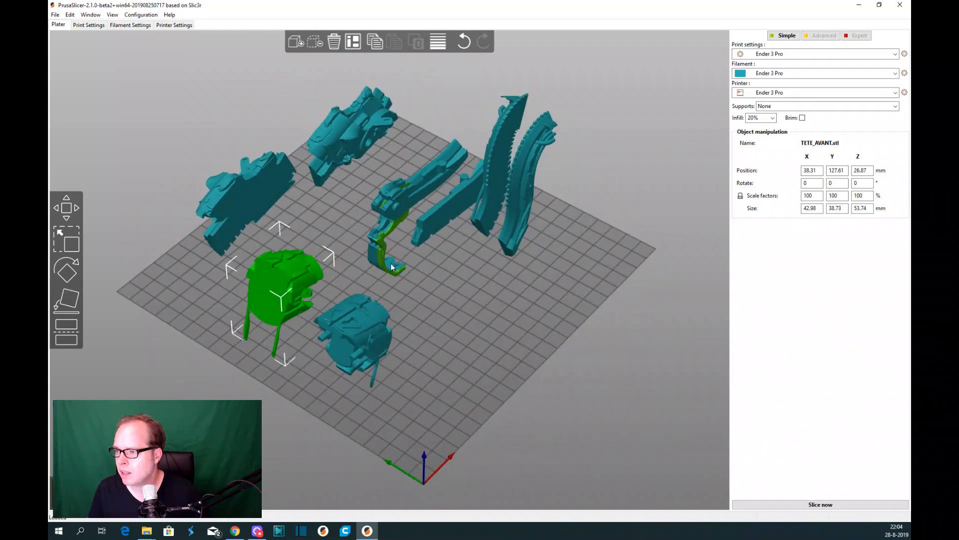
{"action": "left_click_drag", "start_coordinate": [401, 211], "coordinate": [558, 244]}
{"action": "left_click_drag", "start_coordinate": [404, 216], "coordinate": [619, 235]}
{"action": "left_click_drag", "start_coordinate": [393, 204], "coordinate": [536, 287]}
{"action": "left_click_drag", "start_coordinate": [405, 228], "coordinate": [476, 280]}
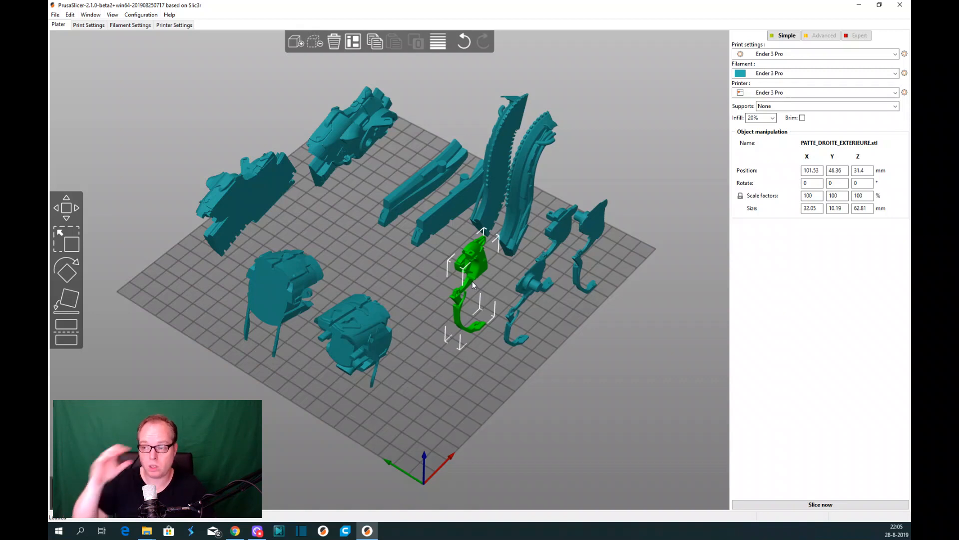
Rotate CORPS_GAUCHE about the X axis until it lies roughly flat and move it fully onto the bed at about X 88, Y 188.
{"action": "left_click", "coordinate": [277, 195]}
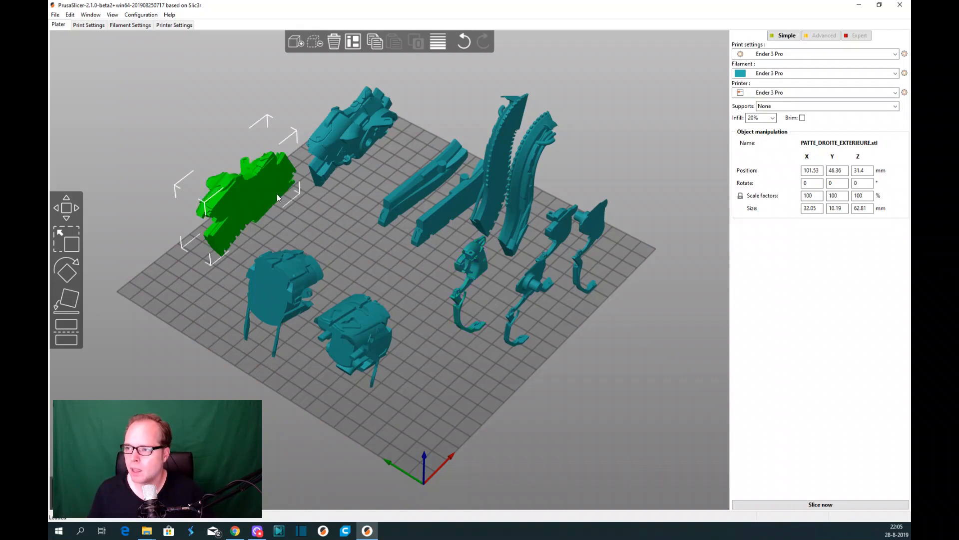
{"action": "left_click", "coordinate": [70, 272]}
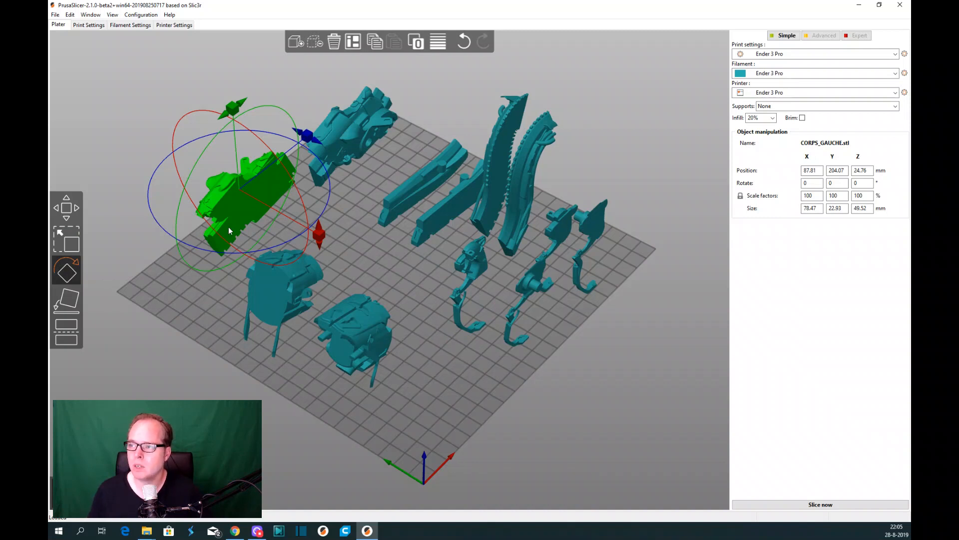
{"action": "left_click_drag", "start_coordinate": [314, 228], "coordinate": [241, 278]}
{"action": "middle_click_drag", "start_coordinate": [206, 295], "coordinate": [229, 296]}
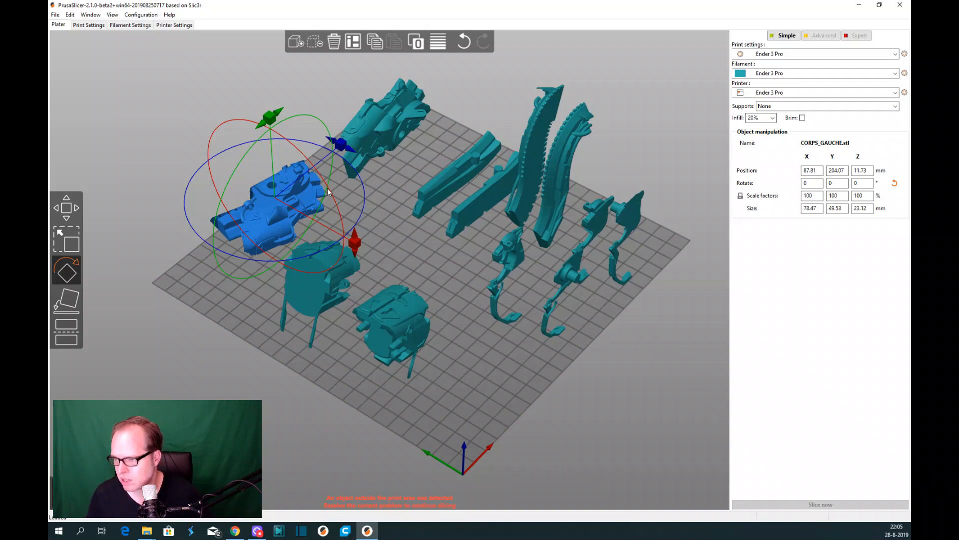
{"action": "left_click", "coordinate": [66, 208]}
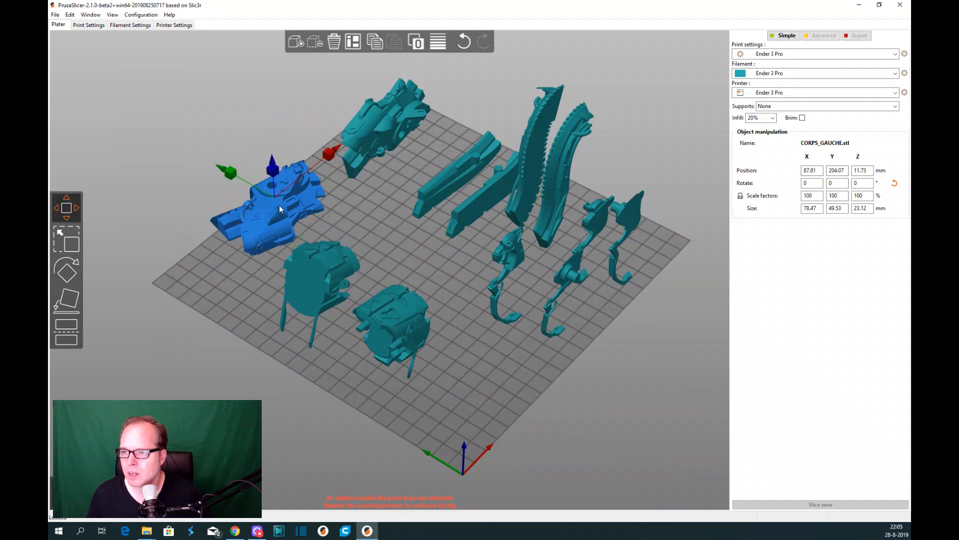
{"action": "left_click_drag", "start_coordinate": [269, 222], "coordinate": [292, 234]}
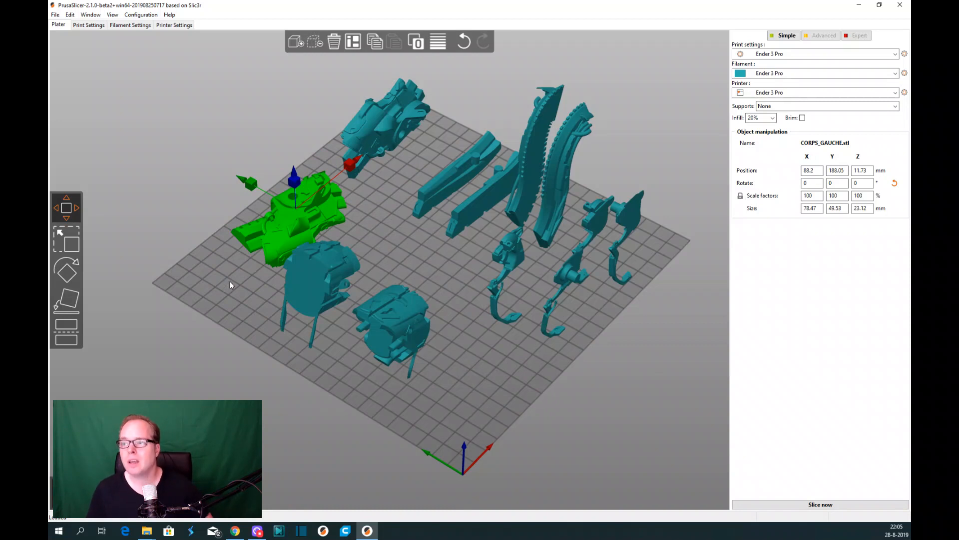
Move TETE_AVANT to about X 76, Y 126 and tilt it about the Y axis with Rotate.
{"action": "left_click_drag", "start_coordinate": [331, 277], "coordinate": [376, 231]}
{"action": "left_click", "coordinate": [67, 272]}
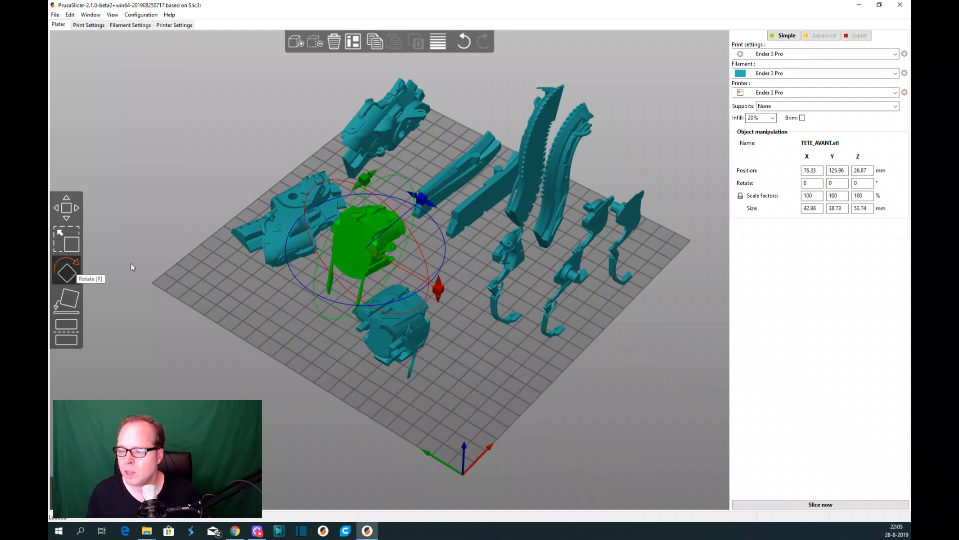
{"action": "left_click_drag", "start_coordinate": [358, 193], "coordinate": [292, 314]}
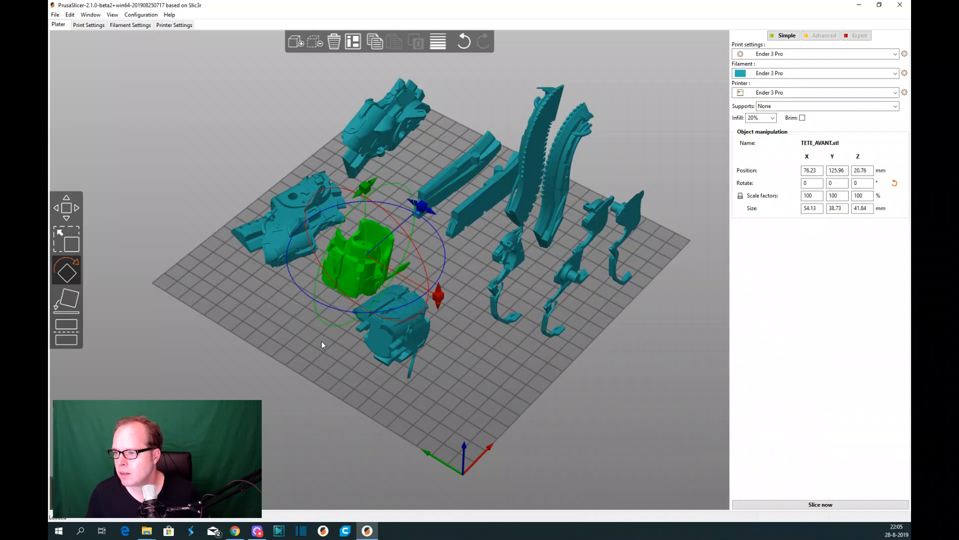
Lay TETE_AVANT on its flat underside with Place on Face.
{"action": "key", "text": "3"}
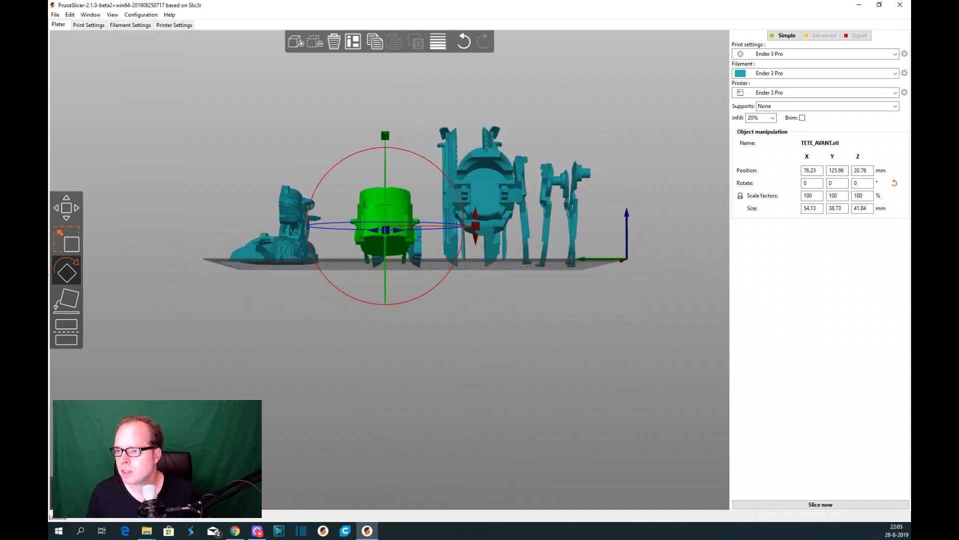
{"action": "left_click", "coordinate": [72, 302]}
{"action": "left_click", "coordinate": [387, 248]}
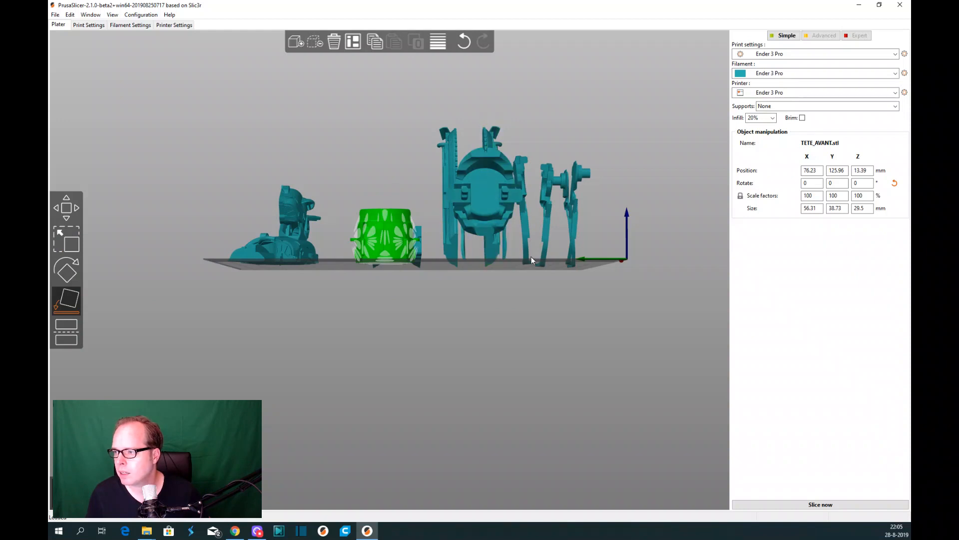
Lay TETE_ARRIERE on its large flat cut face with Place on Face.
{"action": "key", "text": "0"}
{"action": "left_click_drag", "start_coordinate": [486, 291], "coordinate": [473, 294]}
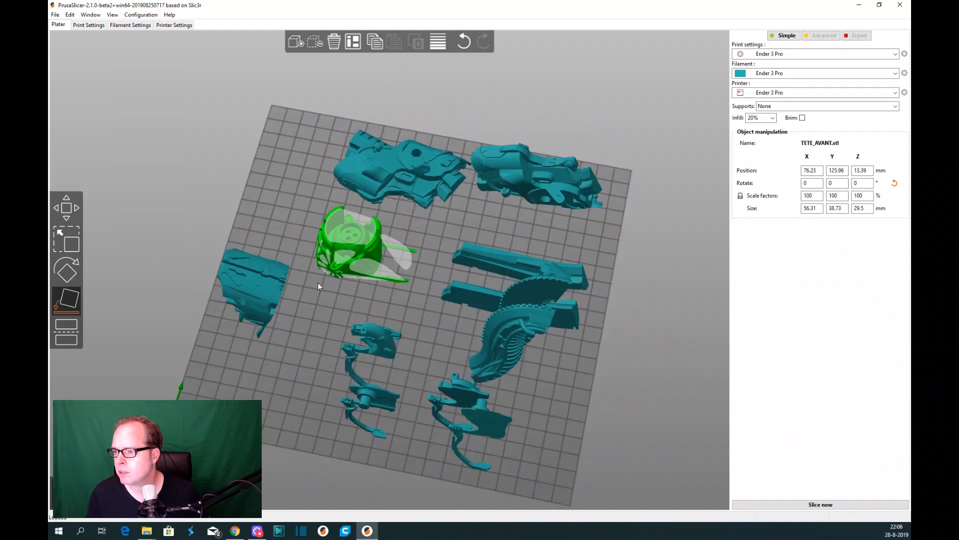
{"action": "left_click", "coordinate": [259, 283]}
{"action": "key", "text": "1"}
{"action": "key", "text": "0"}
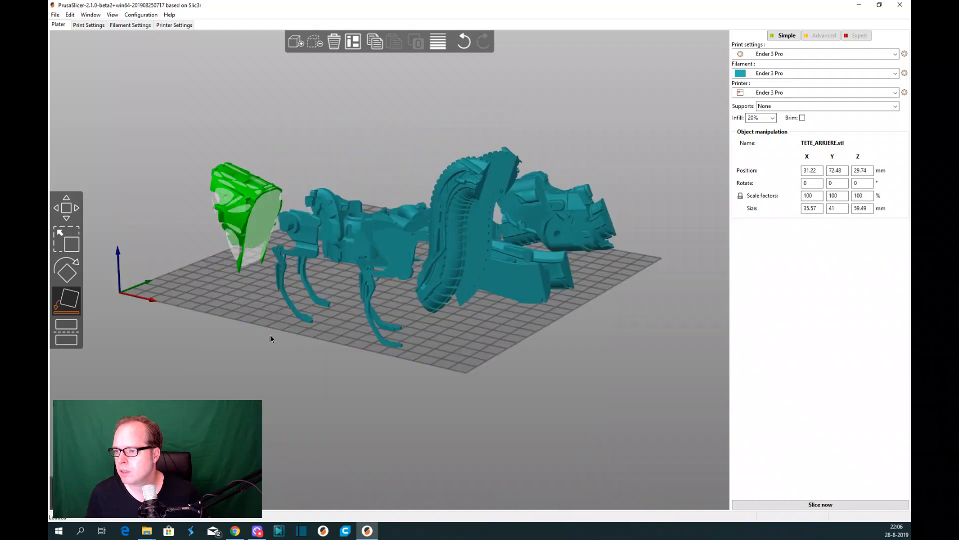
{"action": "left_click", "coordinate": [265, 227]}
Lay both body halves, CORPS_GAUCHE and CORPS_DROIT, on their flat cut faces with Place on Face.
{"action": "left_click_drag", "start_coordinate": [262, 300], "coordinate": [328, 285]}
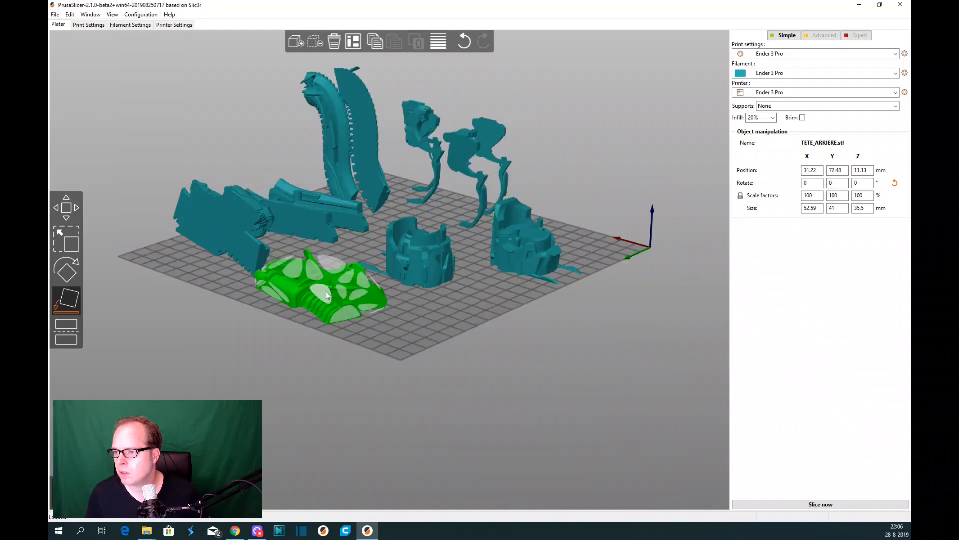
{"action": "left_click_drag", "start_coordinate": [372, 323], "coordinate": [349, 187]}
{"action": "left_click", "coordinate": [350, 188]}
{"action": "left_click_drag", "start_coordinate": [455, 195], "coordinate": [314, 343]}
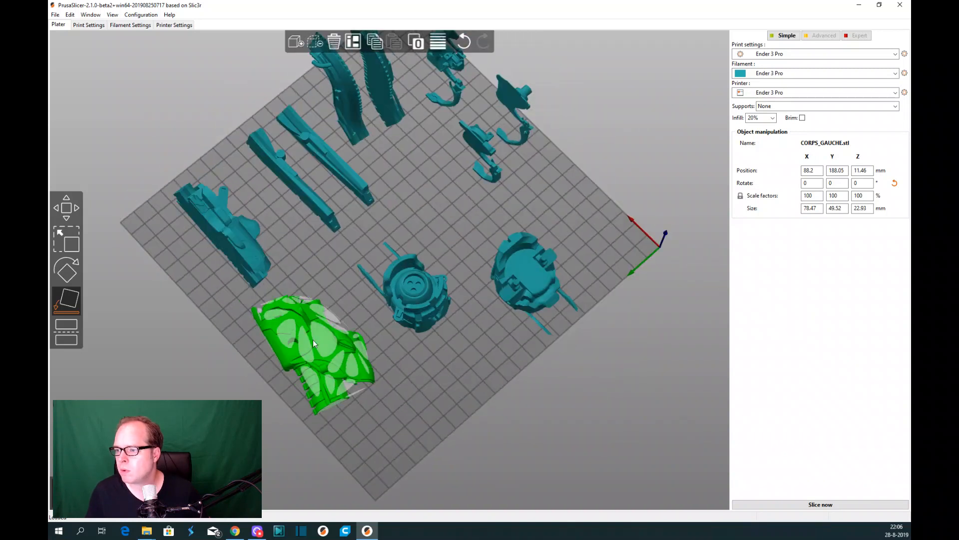
{"action": "left_click", "coordinate": [238, 253]}
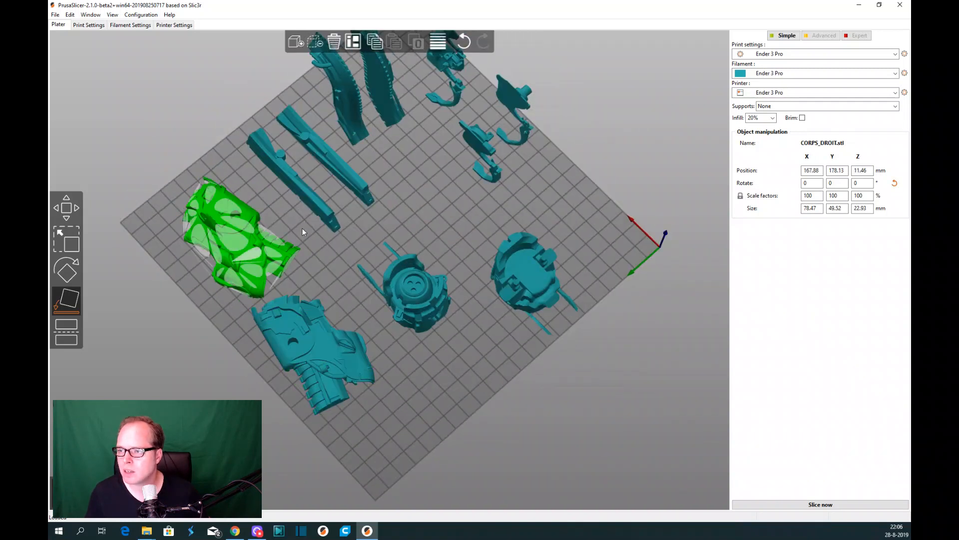
Lay both tail halves, QUEUE_DROITE and QUEUE_GAUCHE, on their long flat sides with Place on Face.
{"action": "left_click", "coordinate": [307, 200]}
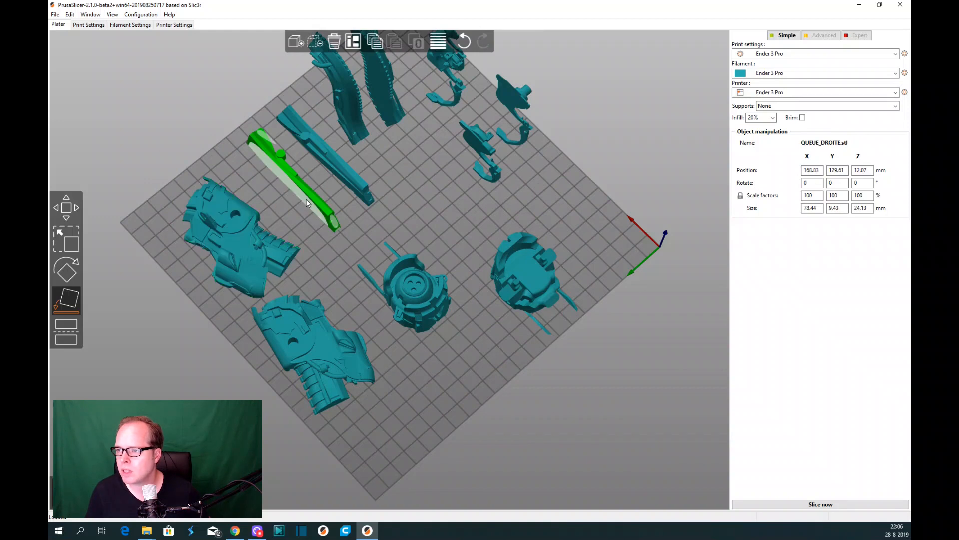
{"action": "left_click", "coordinate": [289, 181]}
{"action": "left_click", "coordinate": [350, 187]}
{"action": "left_click_drag", "start_coordinate": [438, 191], "coordinate": [358, 172]}
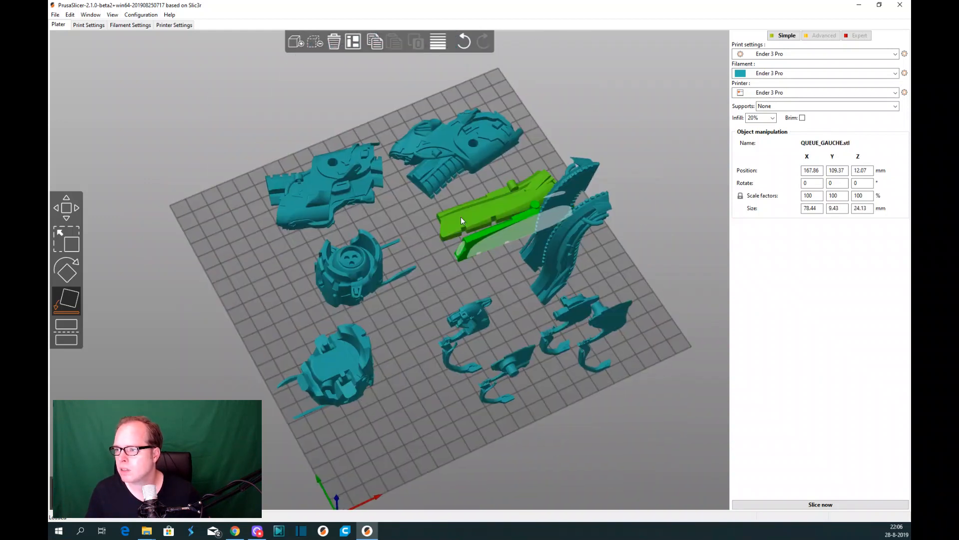
{"action": "left_click", "coordinate": [497, 238]}
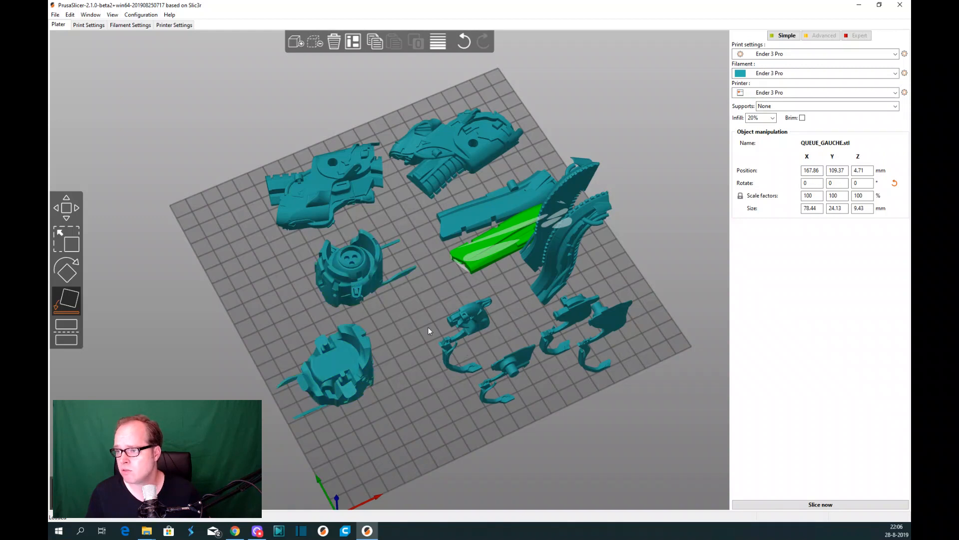
Lay the legs PATTE_DROITE_EXTERIEURE and PATTE_GAUCHE_INTERIEURE flat on the bed with Place on Face.
{"action": "left_click", "coordinate": [481, 322]}
{"action": "left_click_drag", "start_coordinate": [481, 410], "coordinate": [530, 397]}
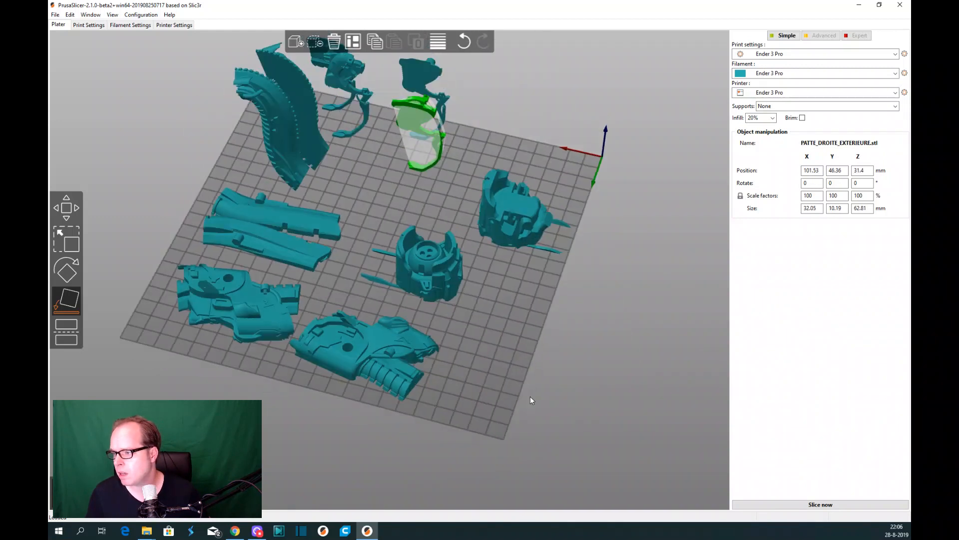
{"action": "left_click", "coordinate": [424, 133]}
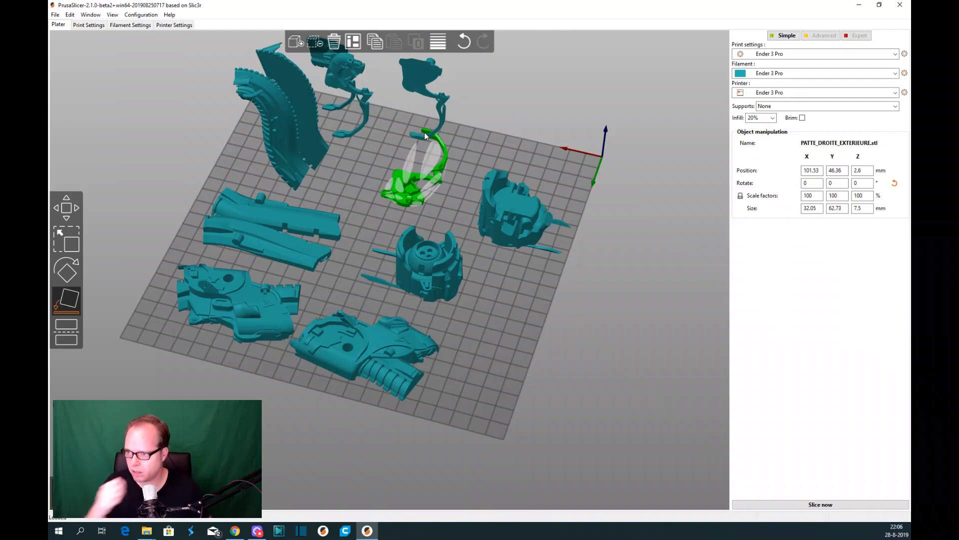
{"action": "left_click", "coordinate": [422, 78]}
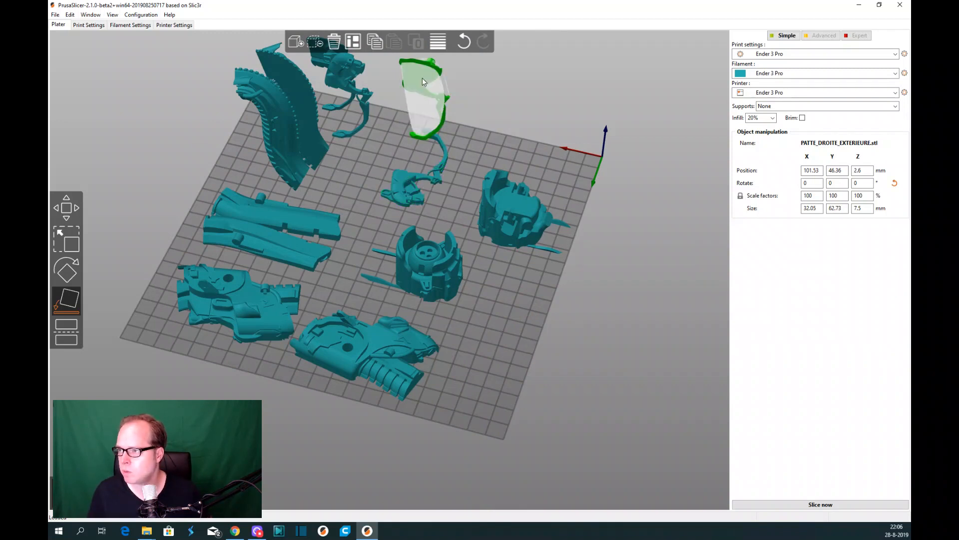
{"action": "left_click", "coordinate": [422, 79]}
Lay PATTE_GAUCHE_EXTERIEURE and the remaining upright leg beside it flat on the bed with Place on Face.
{"action": "left_click", "coordinate": [350, 90]}
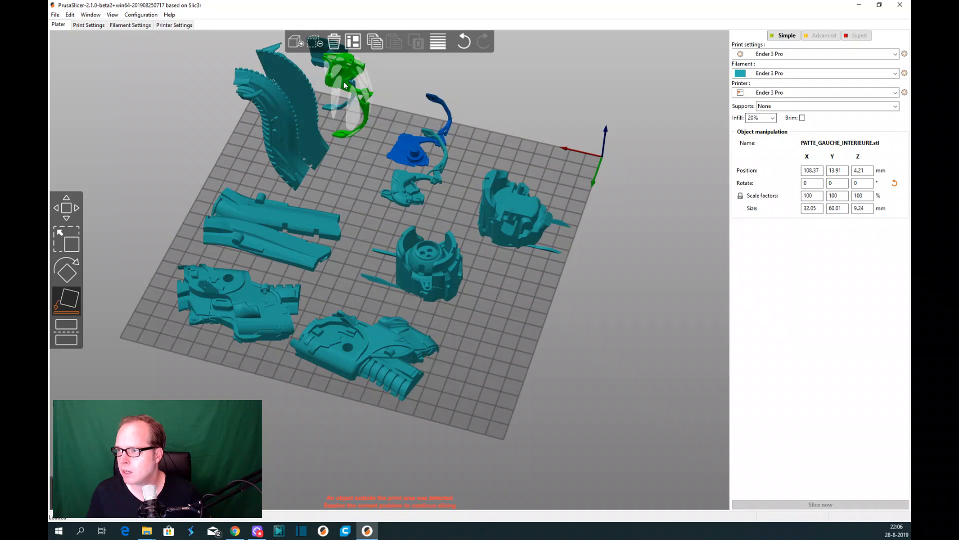
{"action": "left_click_drag", "start_coordinate": [455, 289], "coordinate": [526, 272]}
{"action": "left_click", "coordinate": [563, 296]}
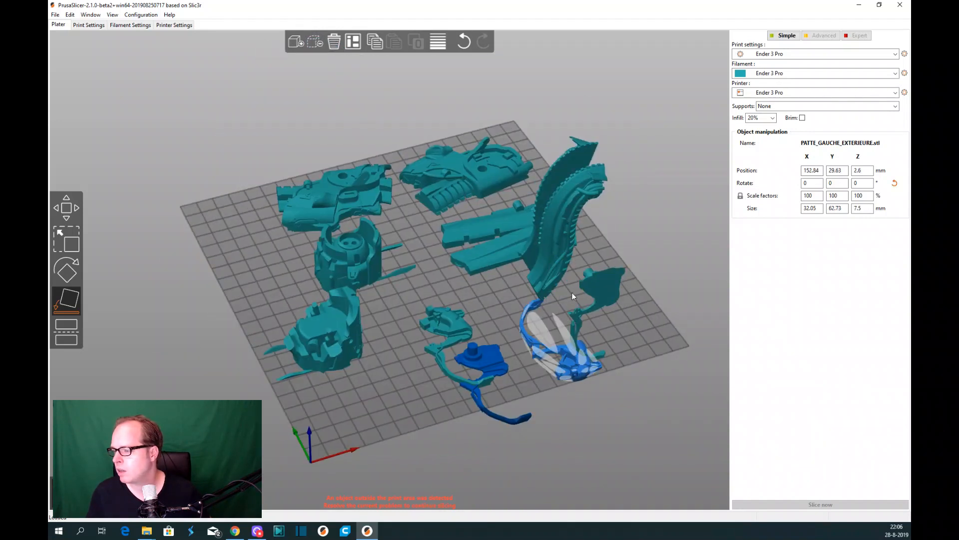
{"action": "left_click", "coordinate": [608, 287]}
{"action": "left_click", "coordinate": [610, 289]}
Lay both neck halves, COU_GAUCHE and COU_DROIT, on their flat cut faces with Place on Face.
{"action": "left_click", "coordinate": [565, 205]}
{"action": "left_click", "coordinate": [562, 175]}
{"action": "left_click", "coordinate": [575, 192]}
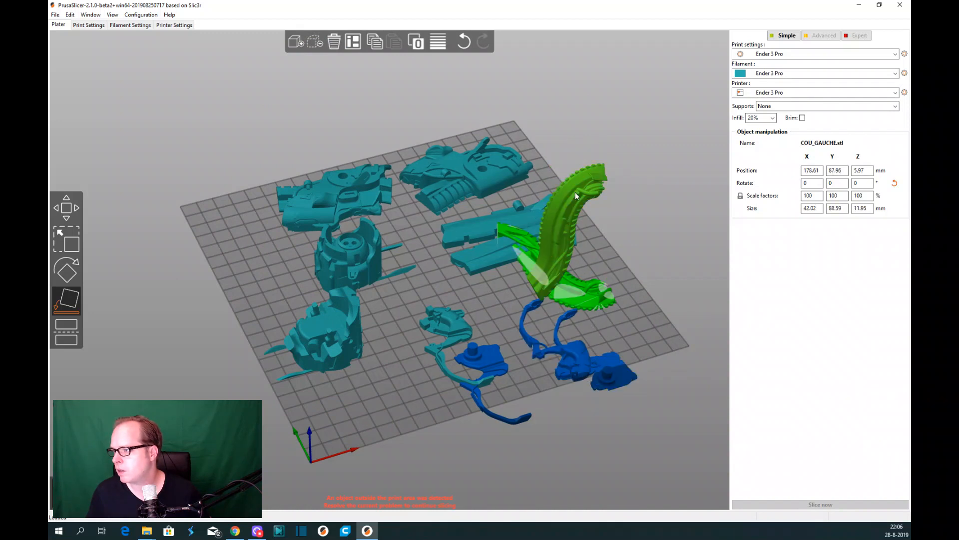
{"action": "left_click_drag", "start_coordinate": [475, 284], "coordinate": [460, 175]}
{"action": "left_click", "coordinate": [380, 93]}
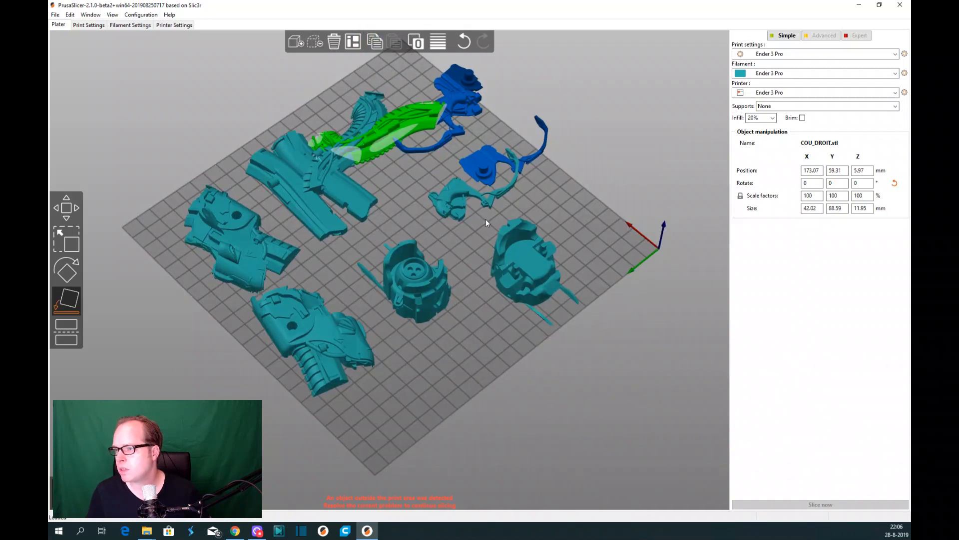
Show the Move, Scale, Rotate and Place on Face tools in turn on COU_DROIT.
{"action": "left_click", "coordinate": [66, 209]}
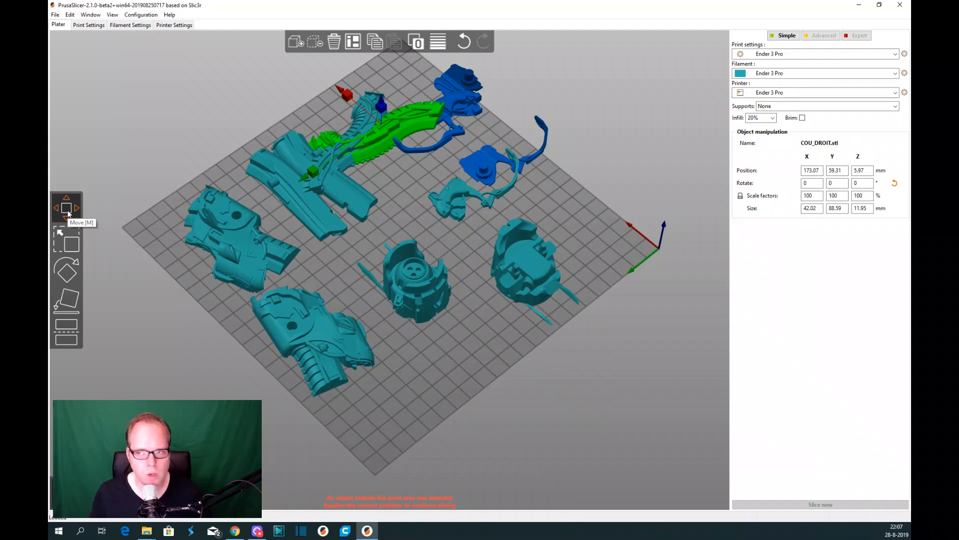
{"action": "left_click", "coordinate": [72, 246]}
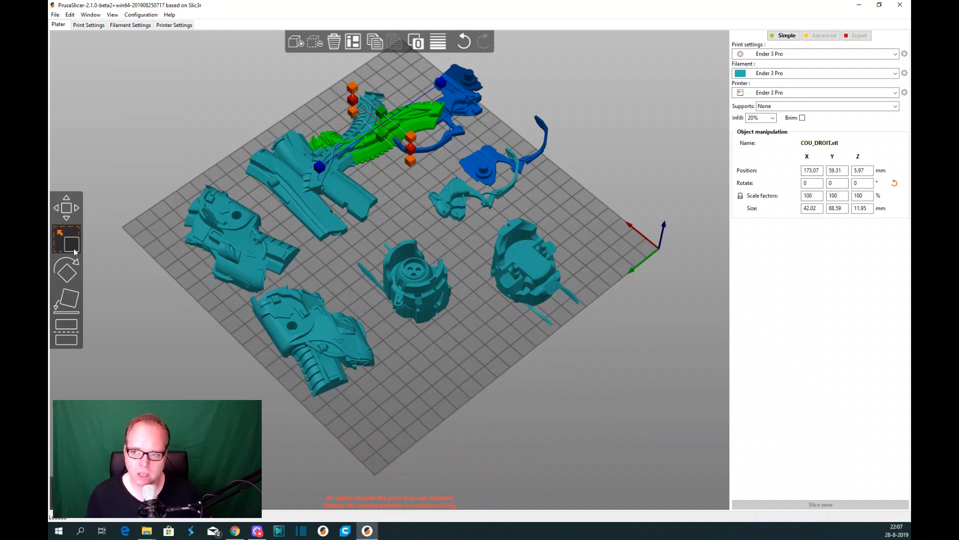
{"action": "left_click", "coordinate": [69, 269]}
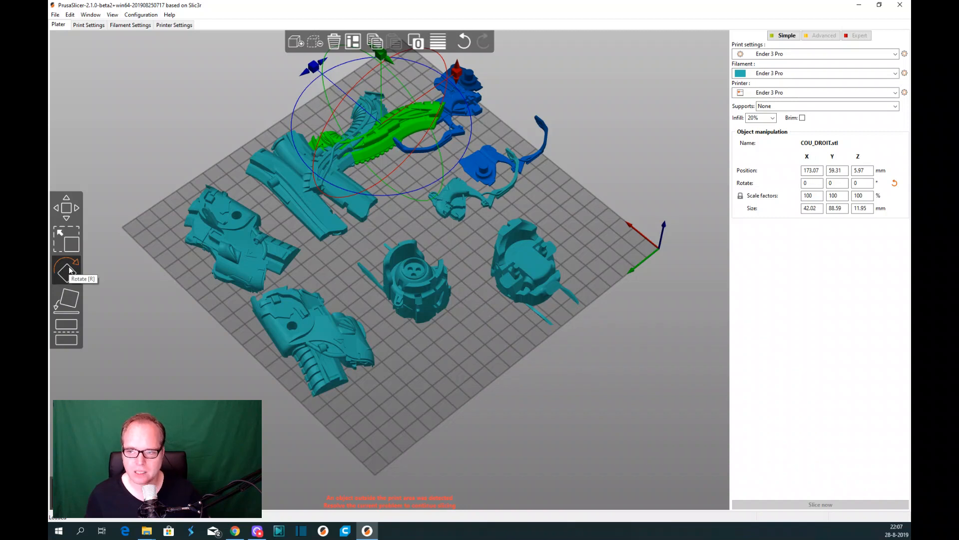
{"action": "left_click", "coordinate": [75, 304]}
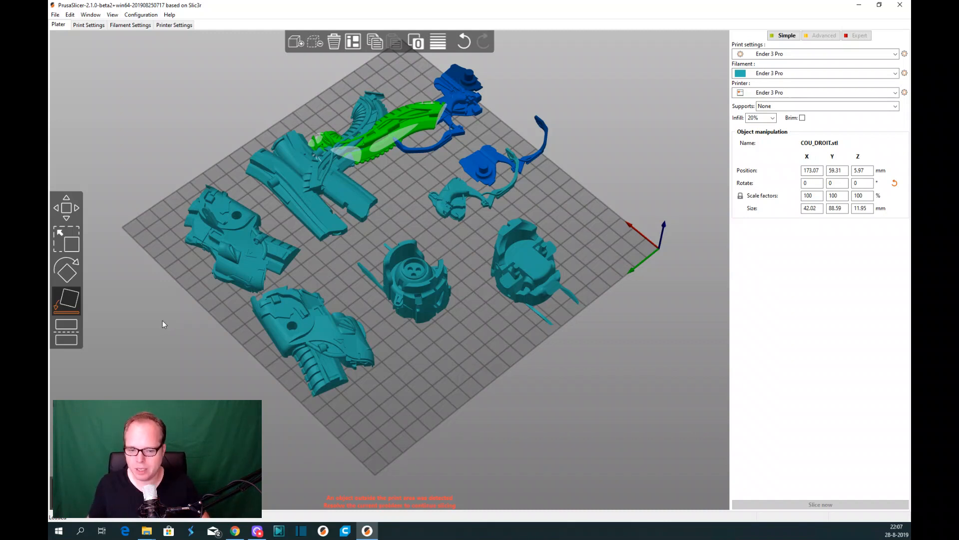
Move CORPS_GAUCHE to about X 54, Y 178 and turn it slightly about the Z axis.
{"action": "left_click", "coordinate": [312, 349]}
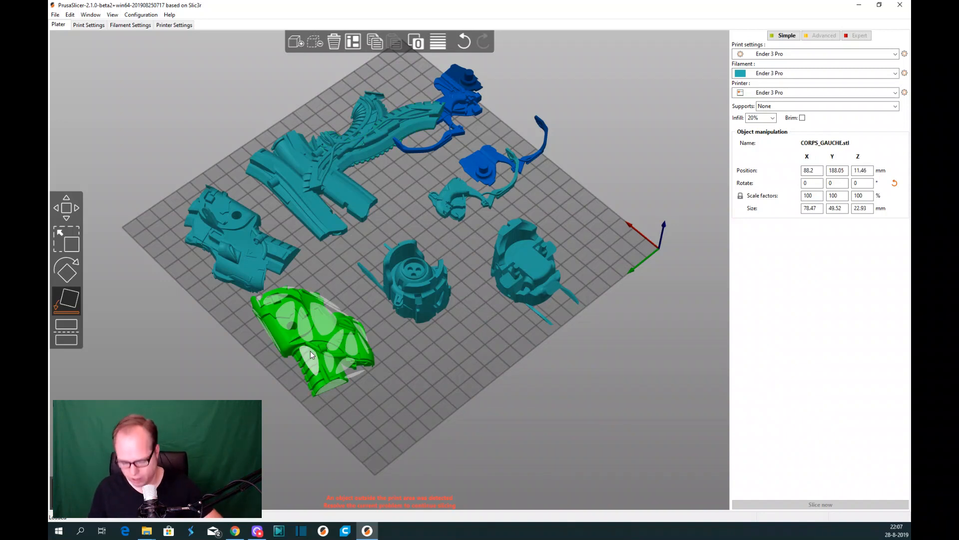
{"action": "key", "text": "r"}
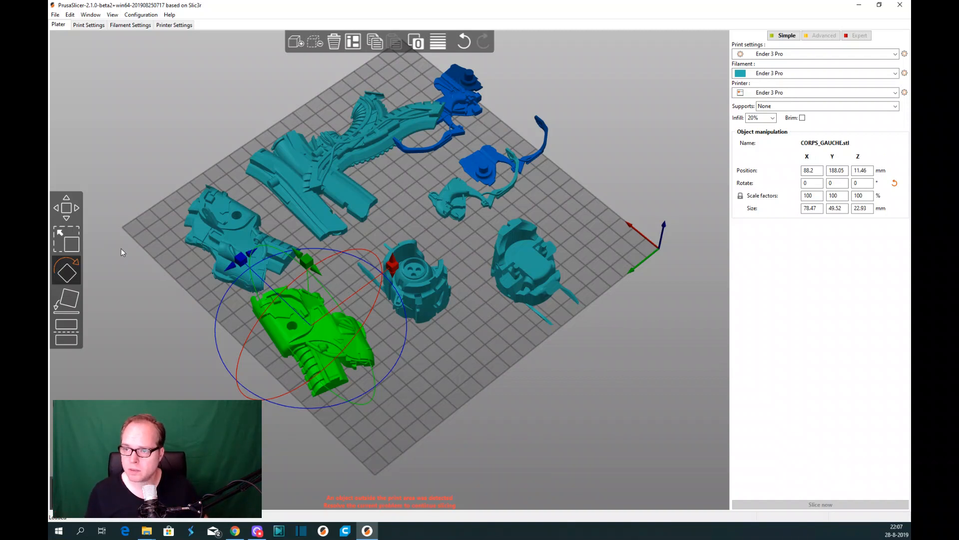
{"action": "key", "text": "m"}
{"action": "left_click_drag", "start_coordinate": [324, 370], "coordinate": [379, 399]}
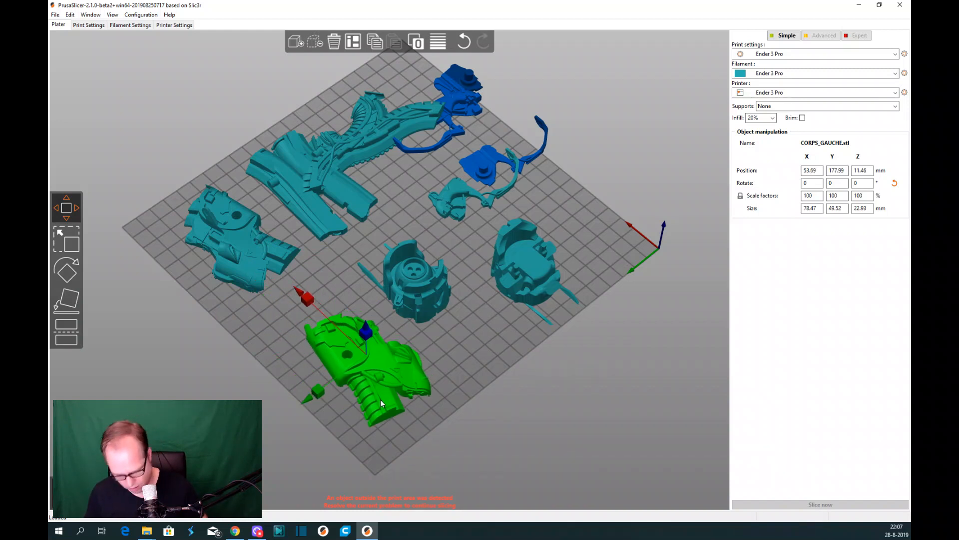
{"action": "key", "text": "r"}
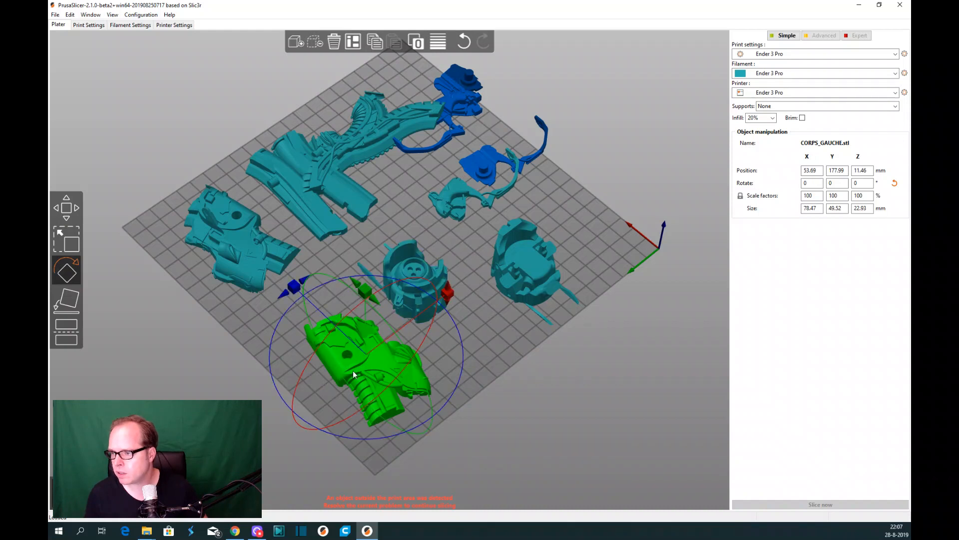
{"action": "left_click_drag", "start_coordinate": [294, 286], "coordinate": [272, 307]}
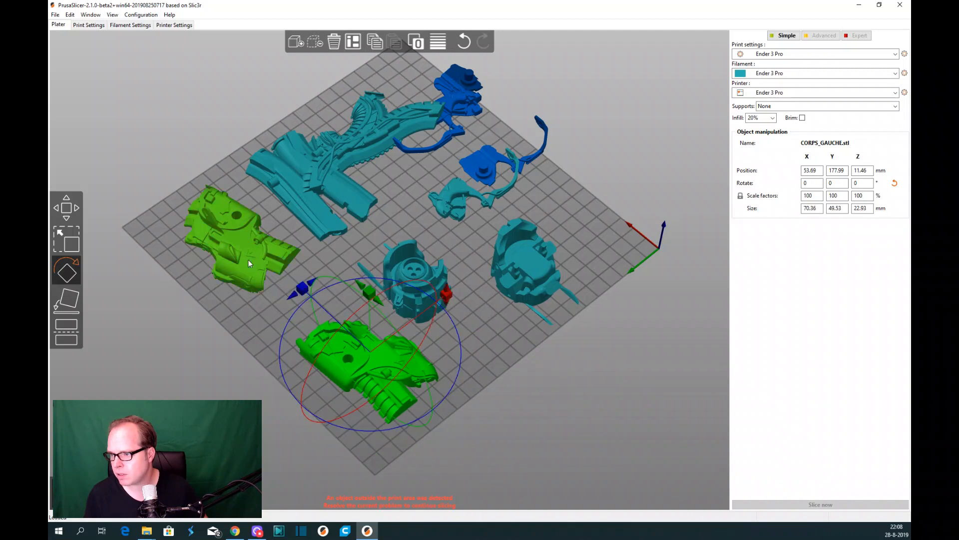
Turn CORPS_DROIT around about the Z axis and move it to about X 134, Y 178, beside CORPS_GAUCHE.
{"action": "left_click", "coordinate": [249, 254]}
{"action": "left_click_drag", "start_coordinate": [166, 163], "coordinate": [265, 293]}
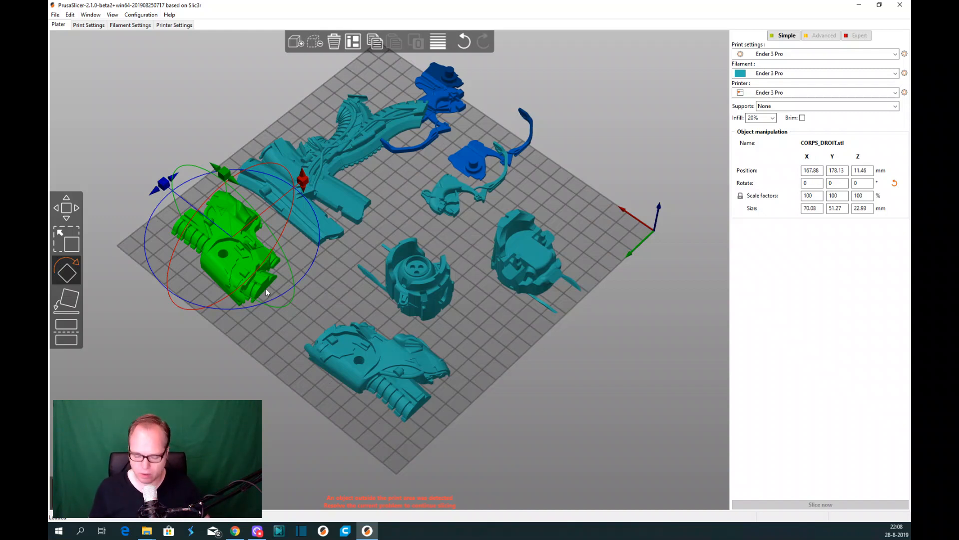
{"action": "key", "text": "w"}
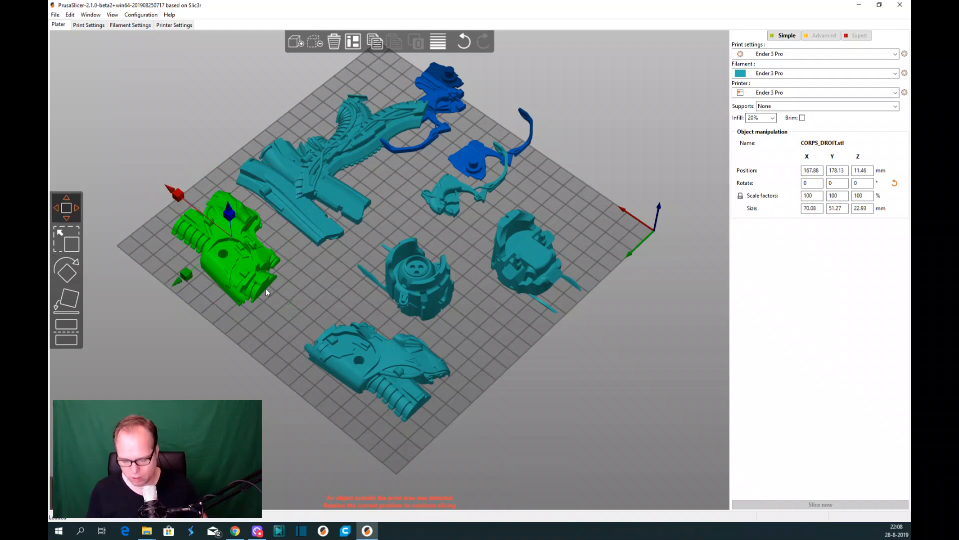
{"action": "left_click_drag", "start_coordinate": [247, 269], "coordinate": [292, 301]}
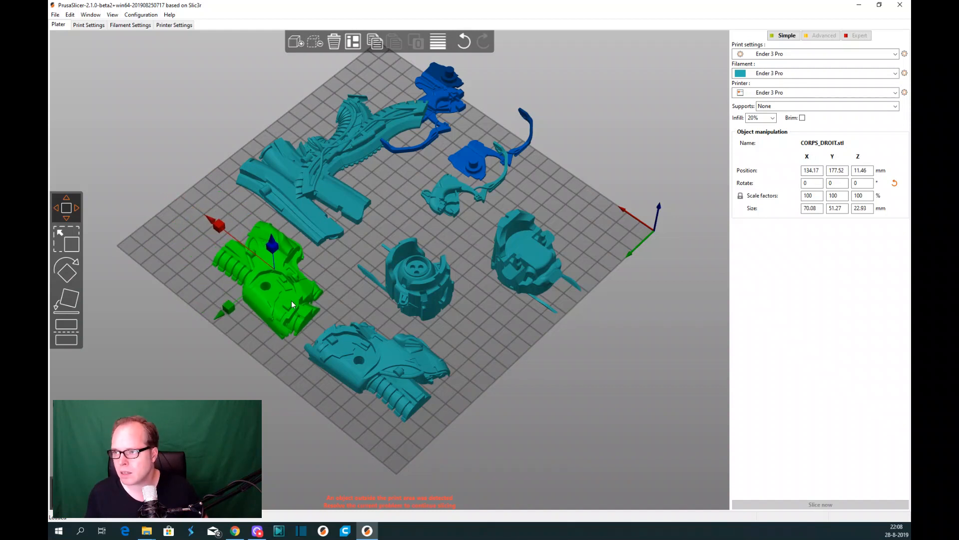
Clear TETE_AVANT away to about X 196, Y 186, and turn CORPS_GAUCHE about the Z axis, placing it near X 40, Y 166.
{"action": "left_click_drag", "start_coordinate": [424, 280], "coordinate": [200, 225]}
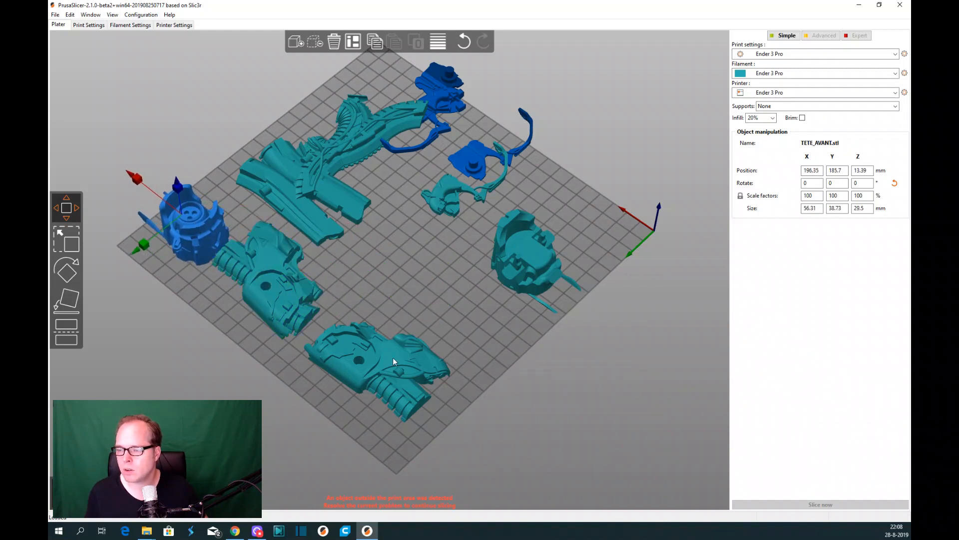
{"action": "left_click", "coordinate": [394, 381]}
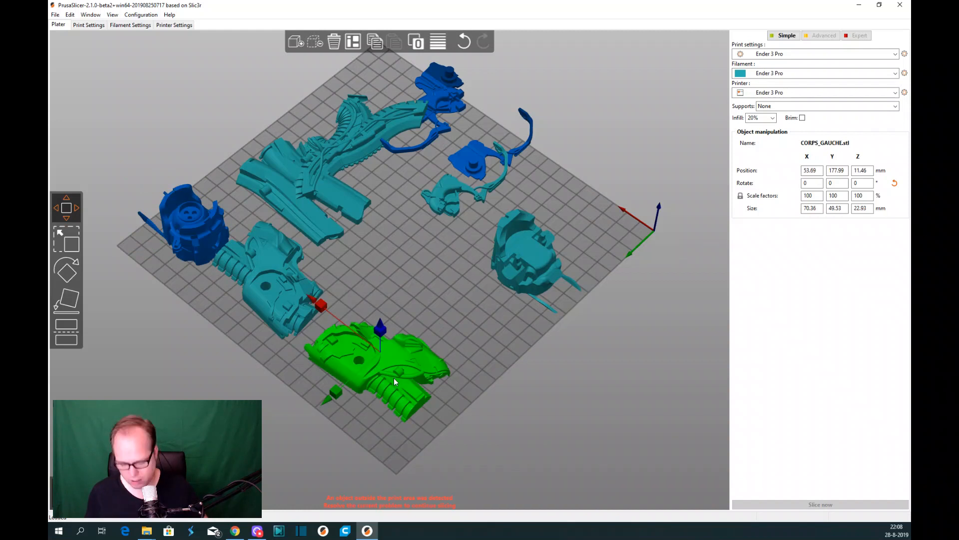
{"action": "key", "text": "r"}
{"action": "left_click_drag", "start_coordinate": [297, 306], "coordinate": [329, 398]}
{"action": "left_click_drag", "start_coordinate": [395, 371], "coordinate": [419, 372]}
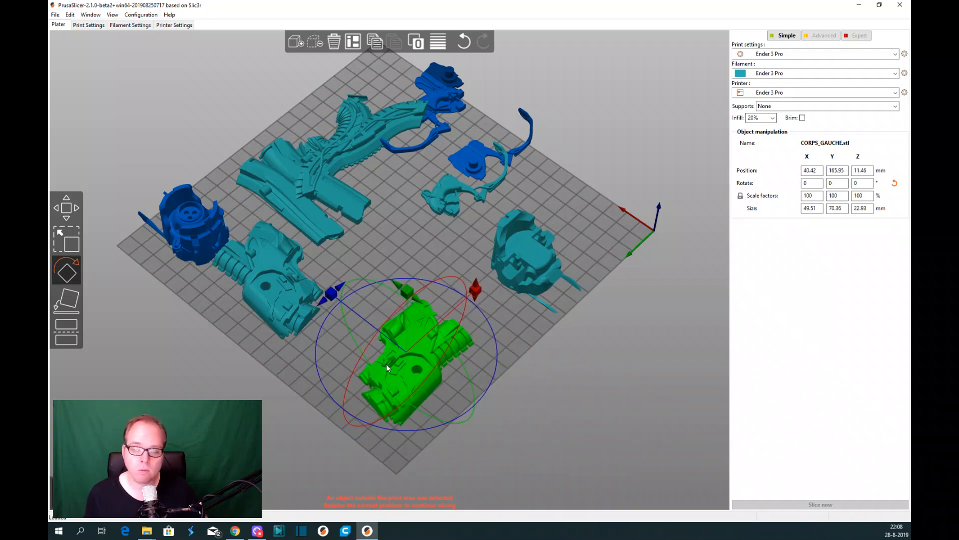
Turn CORPS_DROIT a quarter turn about the Z axis and move it next to CORPS_GAUCHE, at about X 95, Y 160.
{"action": "left_click", "coordinate": [270, 273]}
{"action": "left_click_drag", "start_coordinate": [205, 222], "coordinate": [244, 309]}
{"action": "left_click_drag", "start_coordinate": [286, 269], "coordinate": [352, 293]}
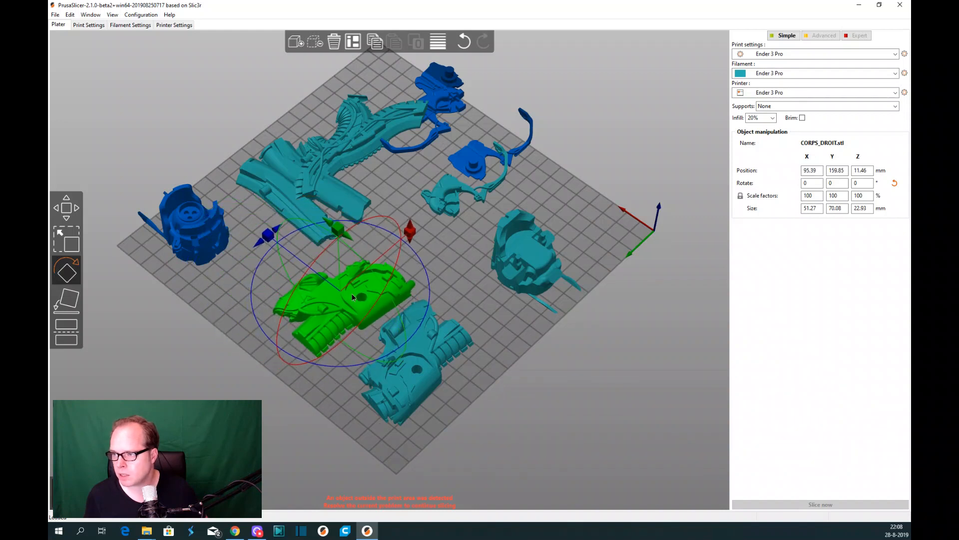
{"action": "left_click", "coordinate": [348, 382]}
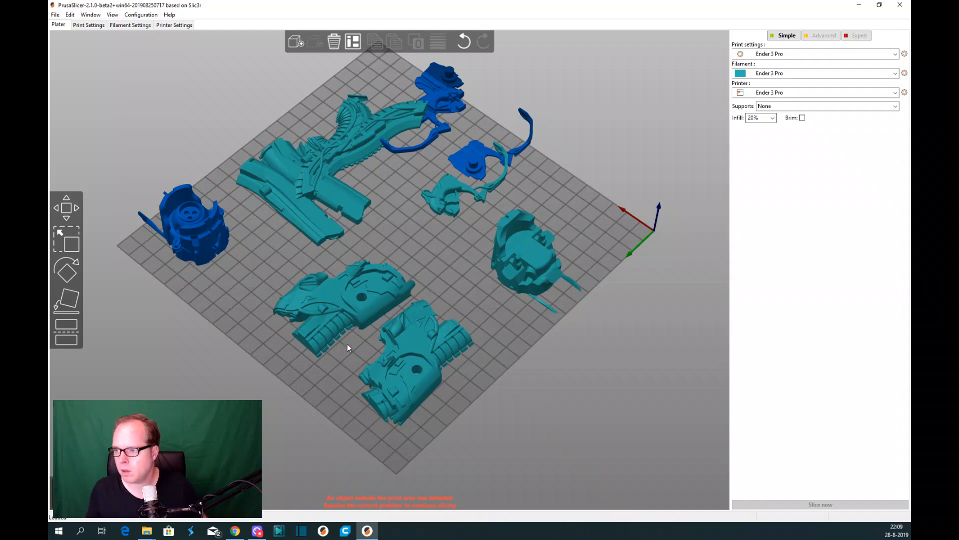
Move TETE_AVANT to about X 165, Y 183, near CORPS_DROIT, and nudge both body halves slightly to tighten the layout.
{"action": "left_click", "coordinate": [300, 306]}
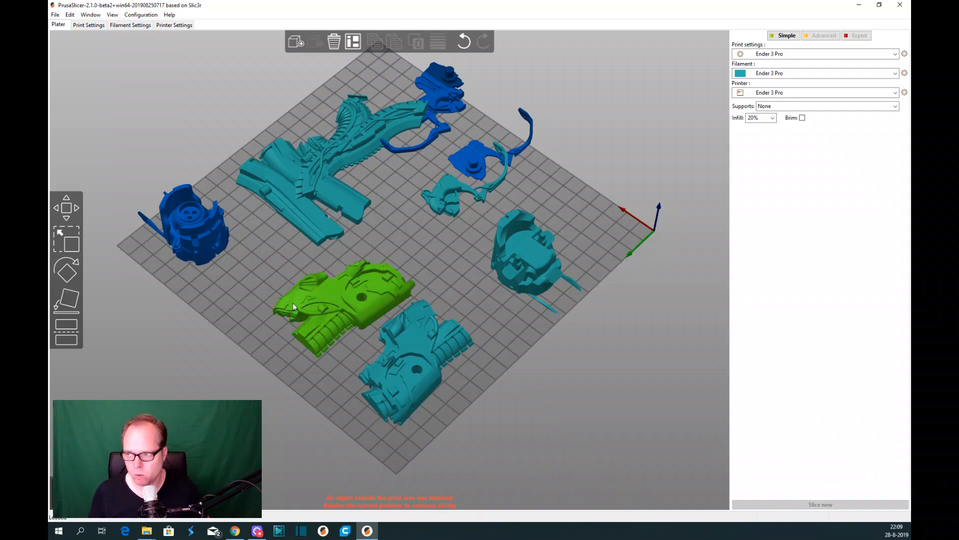
{"action": "left_click", "coordinate": [206, 242]}
{"action": "left_click_drag", "start_coordinate": [205, 242], "coordinate": [243, 263]}
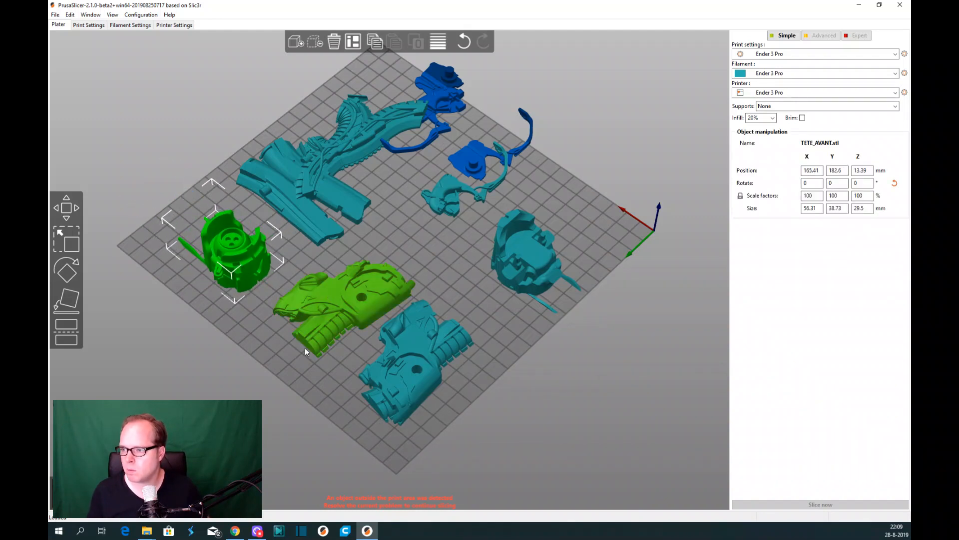
{"action": "left_click_drag", "start_coordinate": [354, 316], "coordinate": [342, 310]}
{"action": "left_click_drag", "start_coordinate": [399, 350], "coordinate": [394, 343]}
Rotate TETE_ARRIERE about the Z axis and place it close to CORPS_GAUCHE.
{"action": "left_click", "coordinate": [518, 273]}
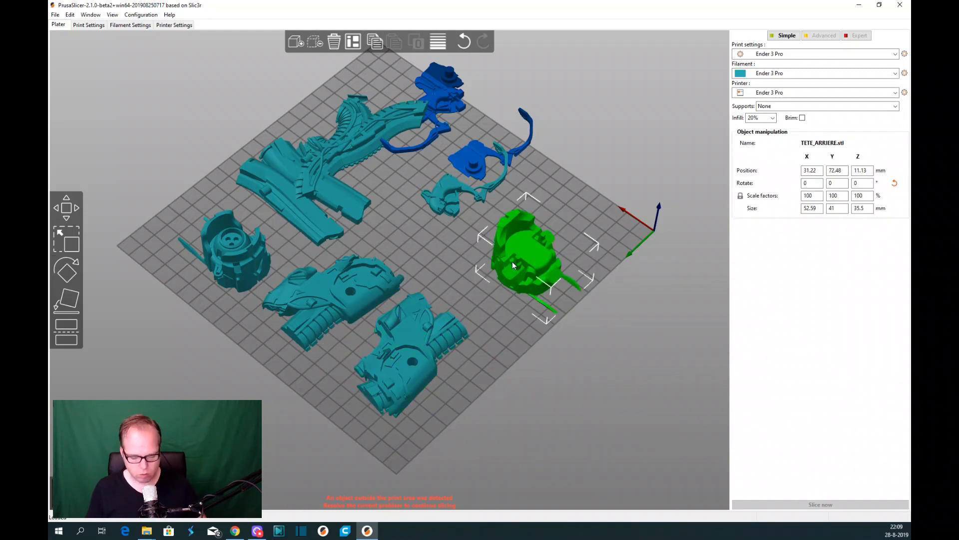
{"action": "key", "text": "r"}
{"action": "left_click_drag", "start_coordinate": [469, 213], "coordinate": [499, 275]}
{"action": "left_click", "coordinate": [504, 339]}
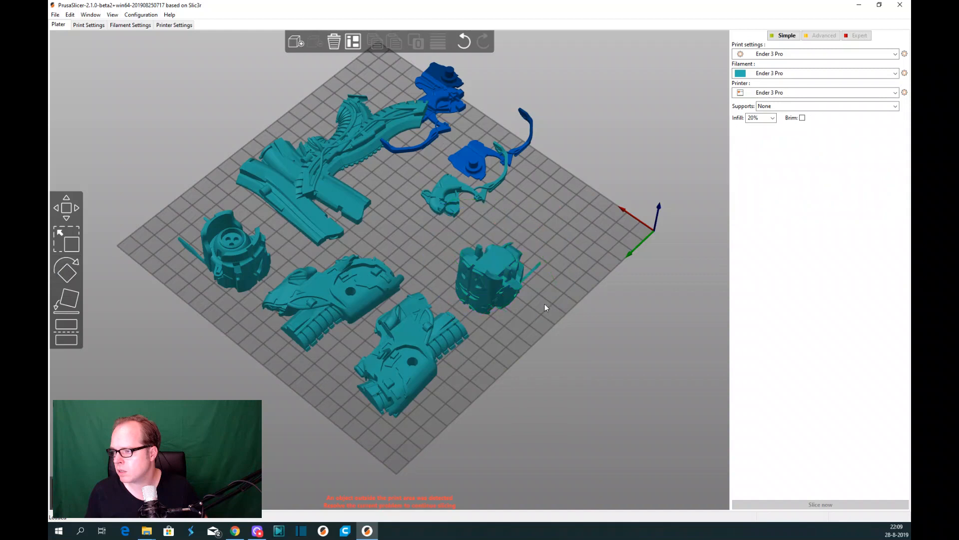
Move PATTE_DROITE_EXTERIEURE to about X 53, Y 32 and rotate it a quarter turn about the Z axis.
{"action": "left_click_drag", "start_coordinate": [442, 196], "coordinate": [519, 226]}
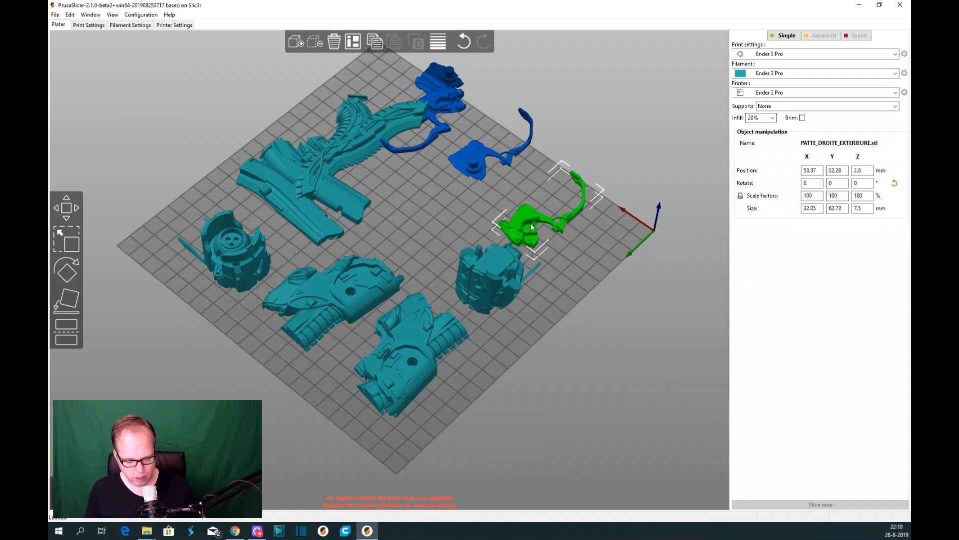
{"action": "key", "text": "r"}
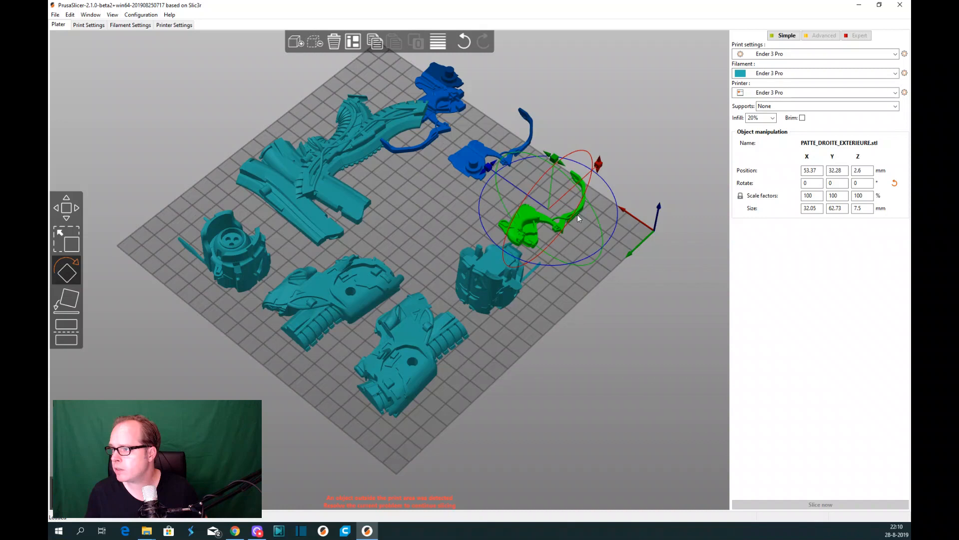
{"action": "left_click_drag", "start_coordinate": [489, 168], "coordinate": [556, 216]}
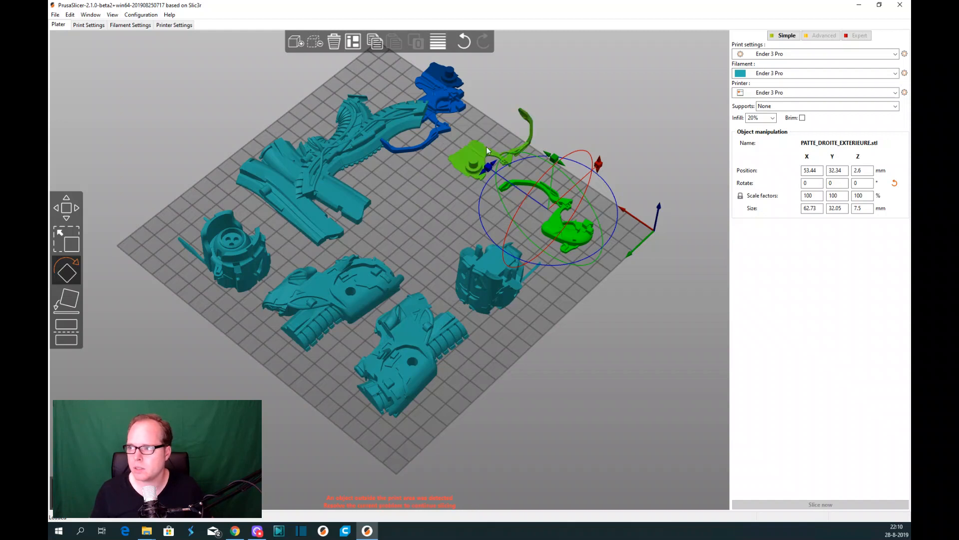
Rotate PATTE_GAUCHE_INTERIEURE a quarter turn about the Z axis and move it to about X 50, Y 48.
{"action": "left_click", "coordinate": [469, 160]}
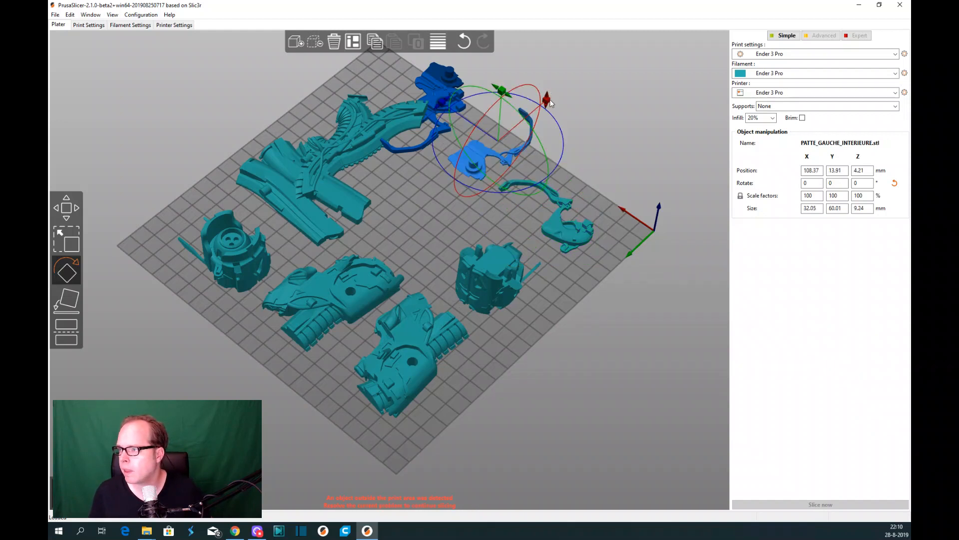
{"action": "left_click_drag", "start_coordinate": [451, 108], "coordinate": [542, 101]}
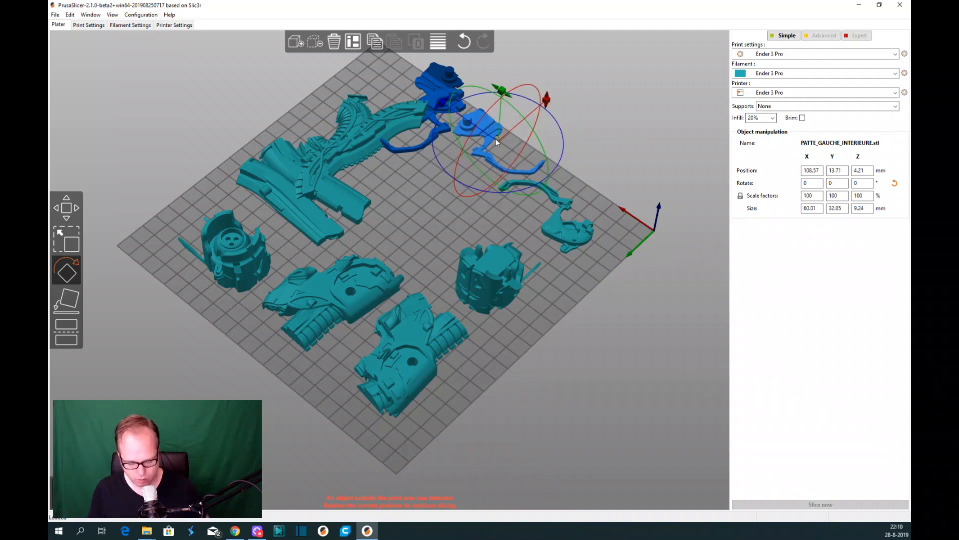
{"action": "key", "text": "w"}
{"action": "left_click_drag", "start_coordinate": [486, 129], "coordinate": [520, 208]}
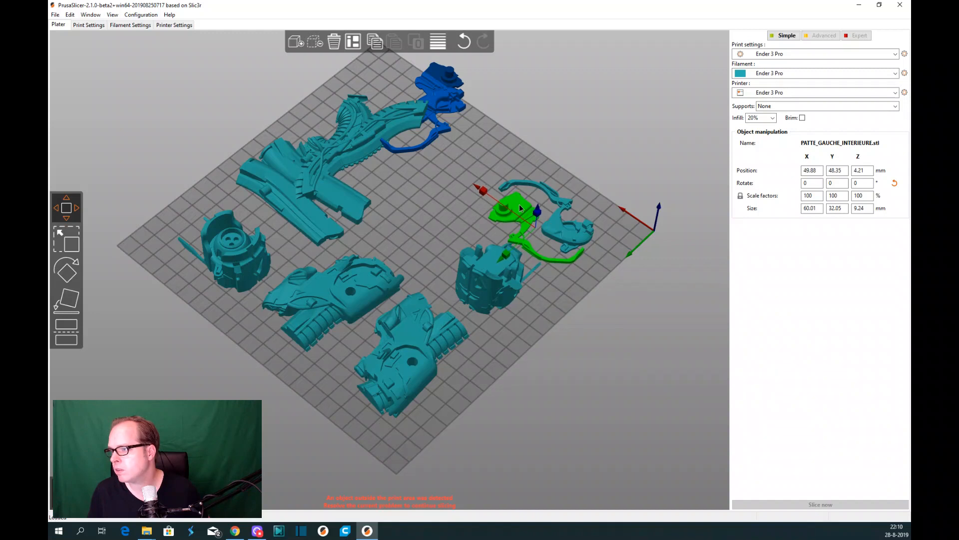
Nudge TETE_ARRIERE and PATTE_GAUCHE_INTERIEURE closer to their neighbours, and shift PATTE_DROITE_EXTERIEURE to about X 60, Y 31.
{"action": "left_click", "coordinate": [556, 217]}
{"action": "left_click_drag", "start_coordinate": [556, 215], "coordinate": [529, 230]}
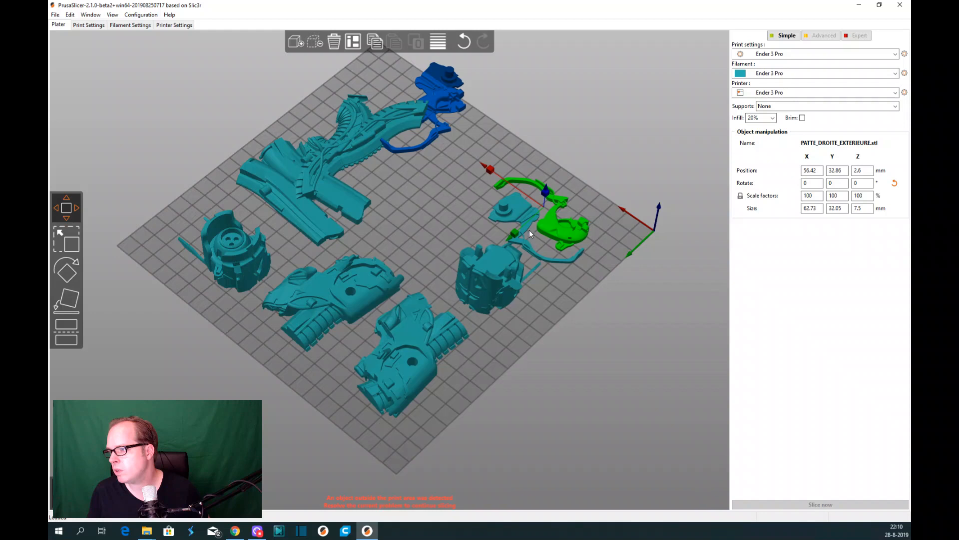
{"action": "left_click_drag", "start_coordinate": [532, 315], "coordinate": [506, 323]}
{"action": "left_click", "coordinate": [422, 329]}
{"action": "left_click_drag", "start_coordinate": [413, 330], "coordinate": [412, 325]}
{"action": "left_click", "coordinate": [502, 326]}
{"action": "left_click_drag", "start_coordinate": [514, 330], "coordinate": [502, 323]}
{"action": "left_click", "coordinate": [521, 370]}
{"action": "left_click_drag", "start_coordinate": [525, 370], "coordinate": [526, 371]}
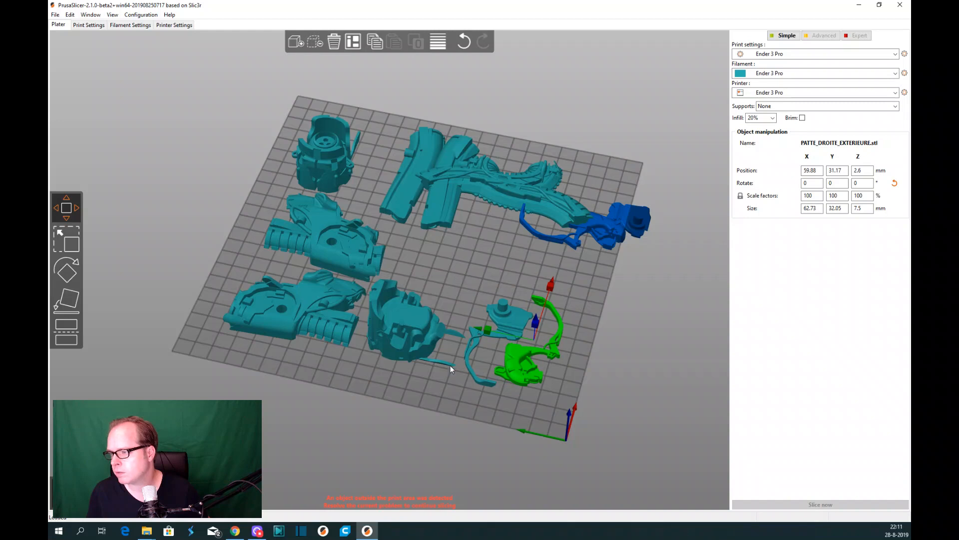
Rotate TETE_ARRIERE a quarter turn about the Z axis so its prongs face away from the leg parts.
{"action": "left_click_drag", "start_coordinate": [436, 387], "coordinate": [475, 409]}
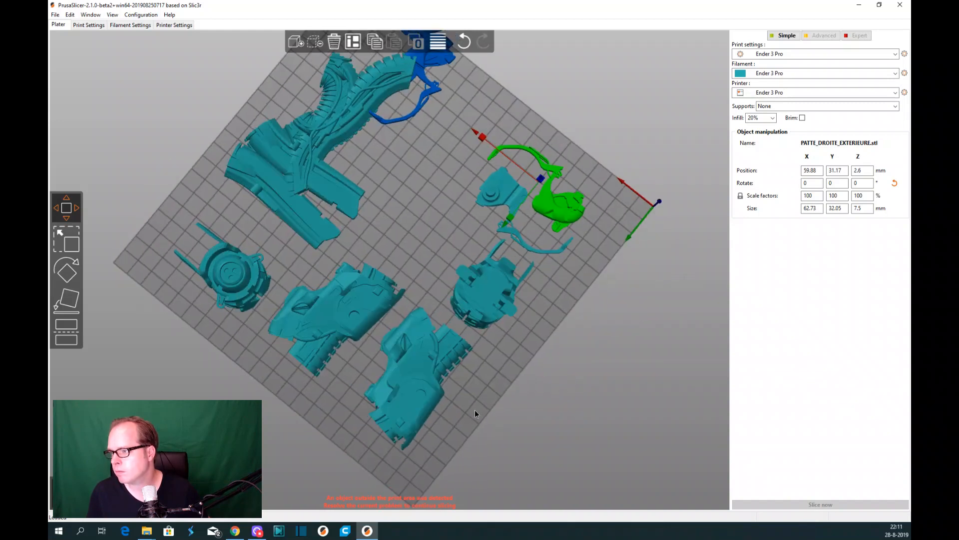
{"action": "left_click", "coordinate": [473, 307]}
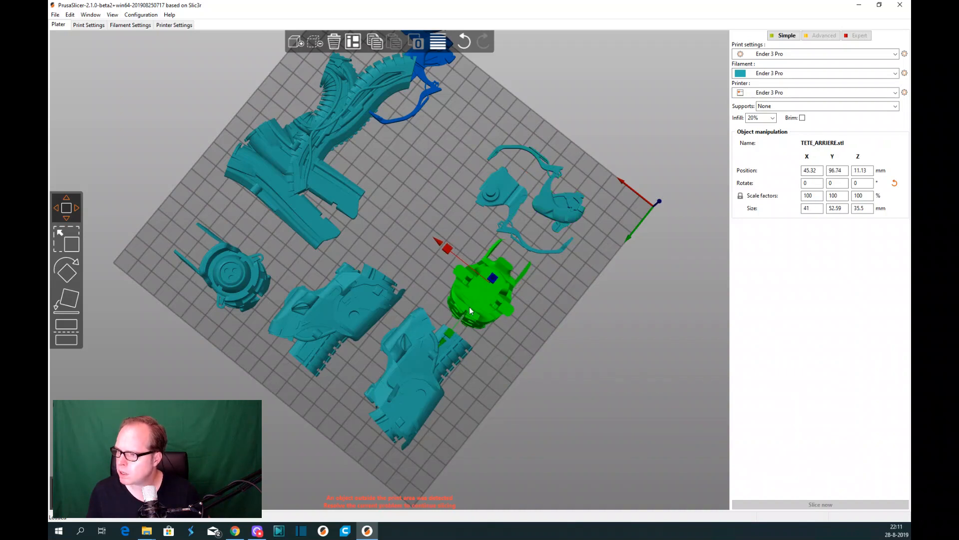
{"action": "key", "text": "r"}
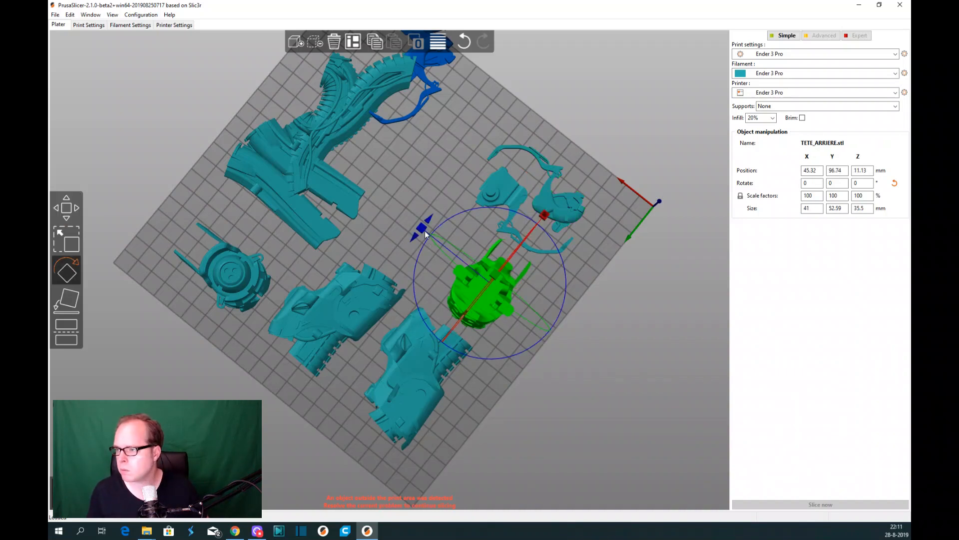
{"action": "left_click_drag", "start_coordinate": [420, 233], "coordinate": [446, 333]}
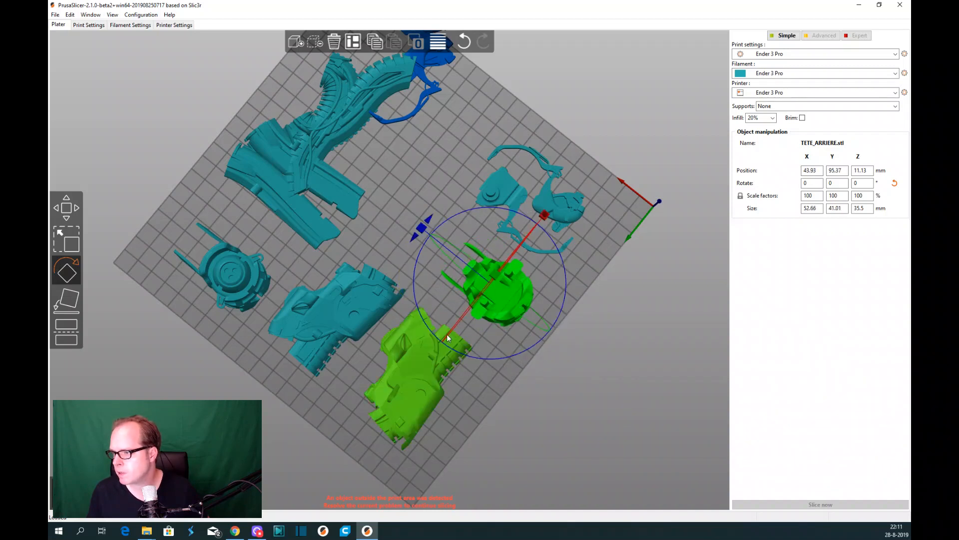
Move PATTE_GAUCHE_INTERIEURE to about X 55, Y 57 and PATTE_DROITE_EXTERIEURE to about X 57, Y 34.
{"action": "left_click", "coordinate": [523, 231]}
{"action": "left_click_drag", "start_coordinate": [524, 231], "coordinate": [519, 251]}
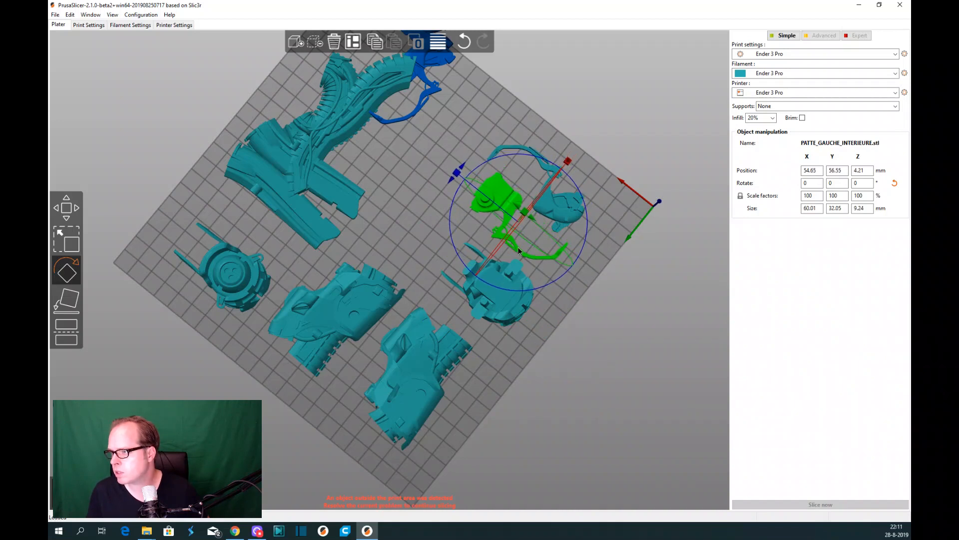
{"action": "left_click", "coordinate": [560, 210]}
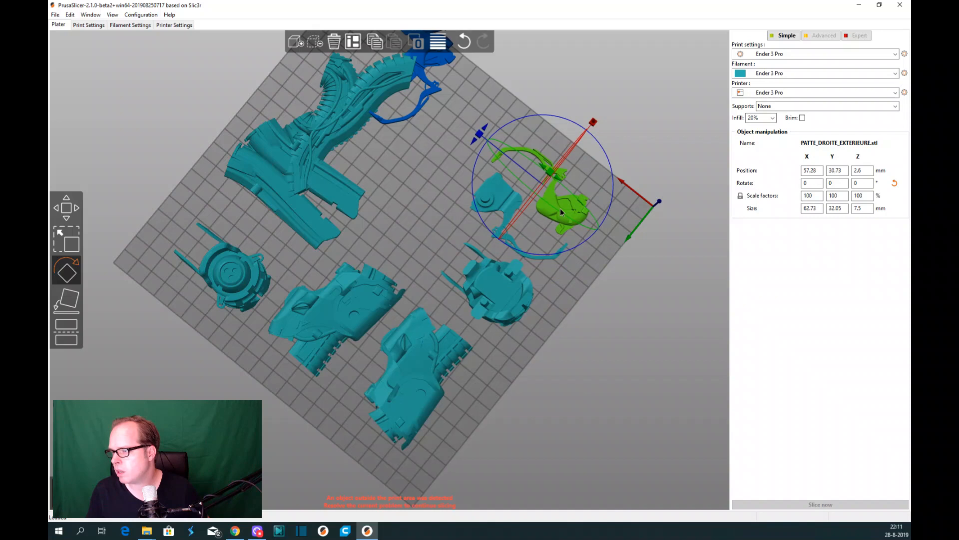
{"action": "left_click_drag", "start_coordinate": [560, 208], "coordinate": [557, 212]}
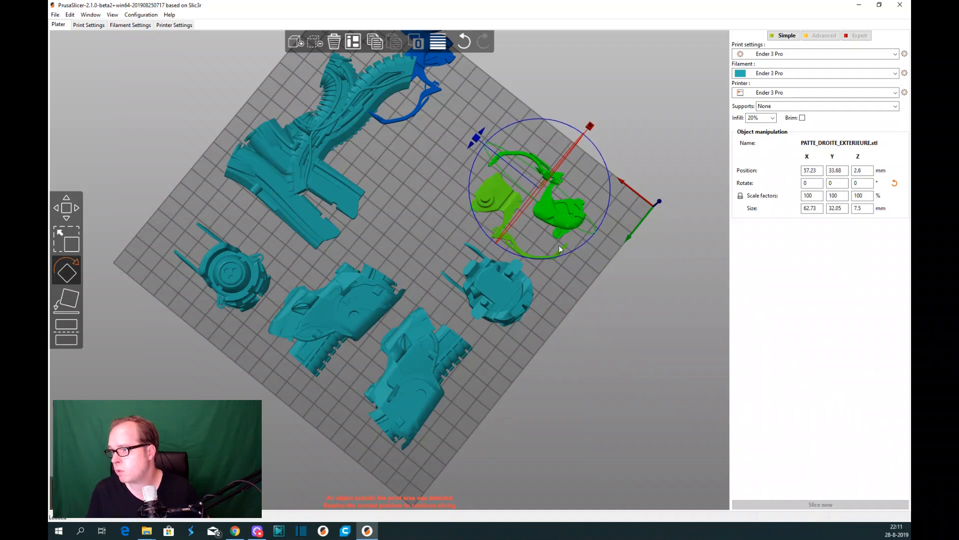
Separate the overlapping tail halves by moving QUEUE_DROITE toward TETE_AVANT and QUEUE_GAUCHE to about X 167, Y 114.
{"action": "left_click", "coordinate": [403, 224]}
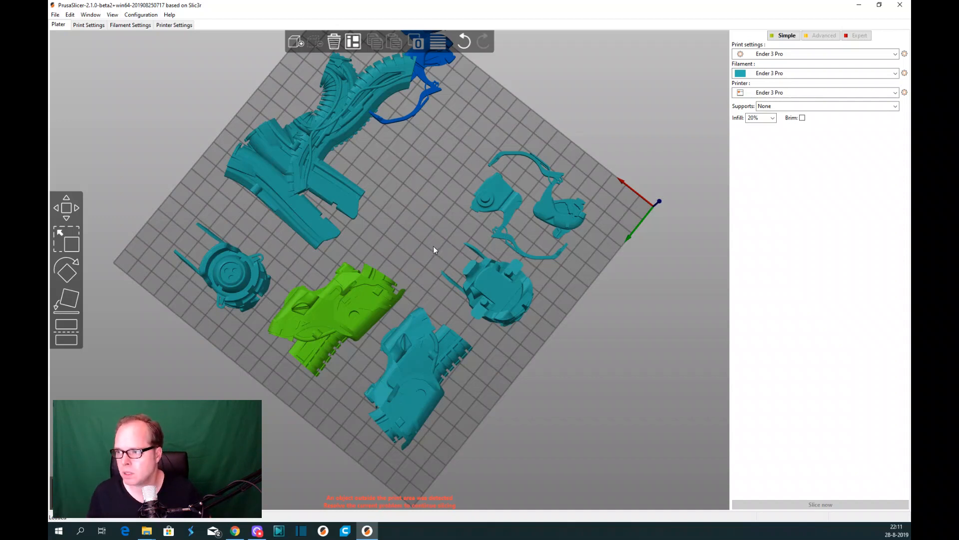
{"action": "left_click_drag", "start_coordinate": [277, 200], "coordinate": [252, 229]}
{"action": "left_click_drag", "start_coordinate": [312, 181], "coordinate": [307, 188]}
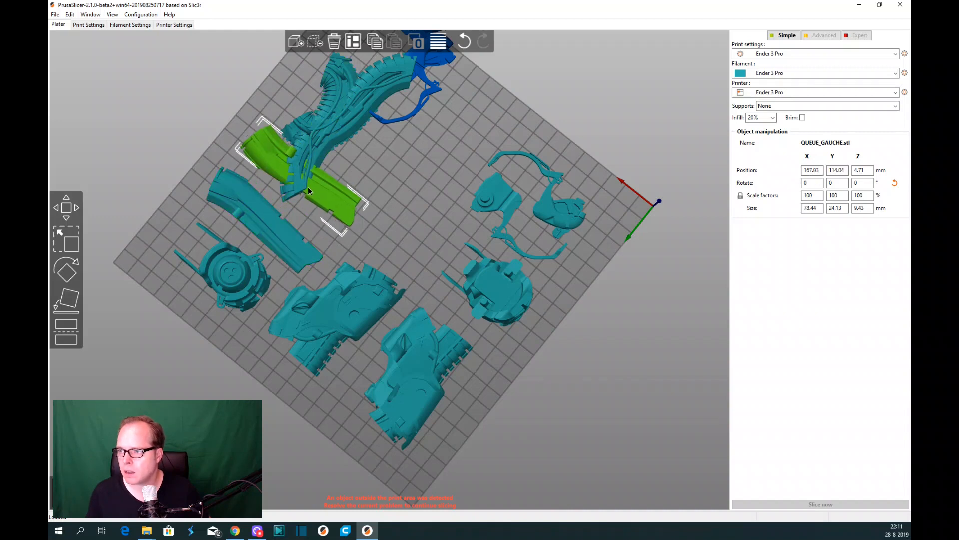
Move COU_DROIT to about X 107, Y 86 and rotate it a quarter turn about the Z axis.
{"action": "left_click", "coordinate": [353, 124]}
{"action": "left_click_drag", "start_coordinate": [380, 151], "coordinate": [413, 234]}
{"action": "left_click_drag", "start_coordinate": [470, 371], "coordinate": [415, 363]}
{"action": "left_click", "coordinate": [528, 227]}
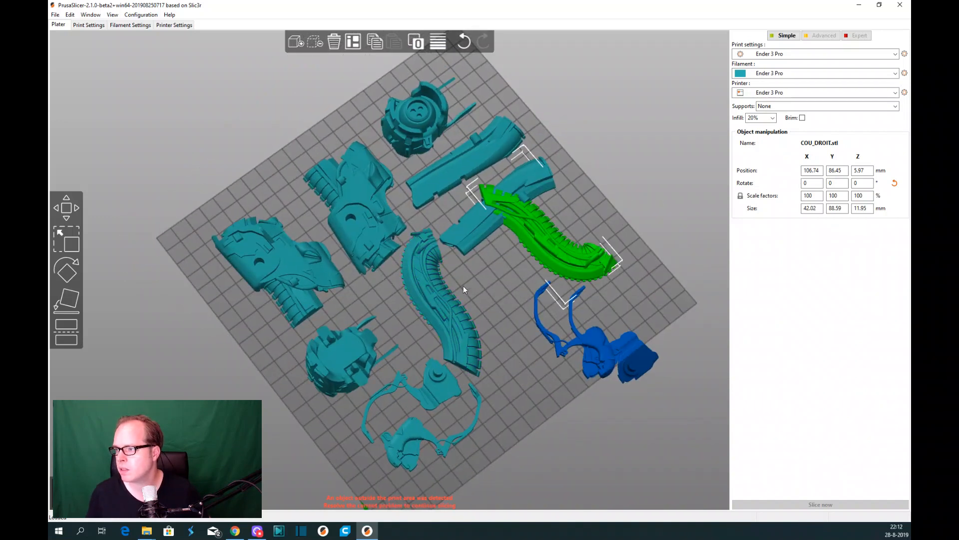
{"action": "left_click", "coordinate": [442, 302]}
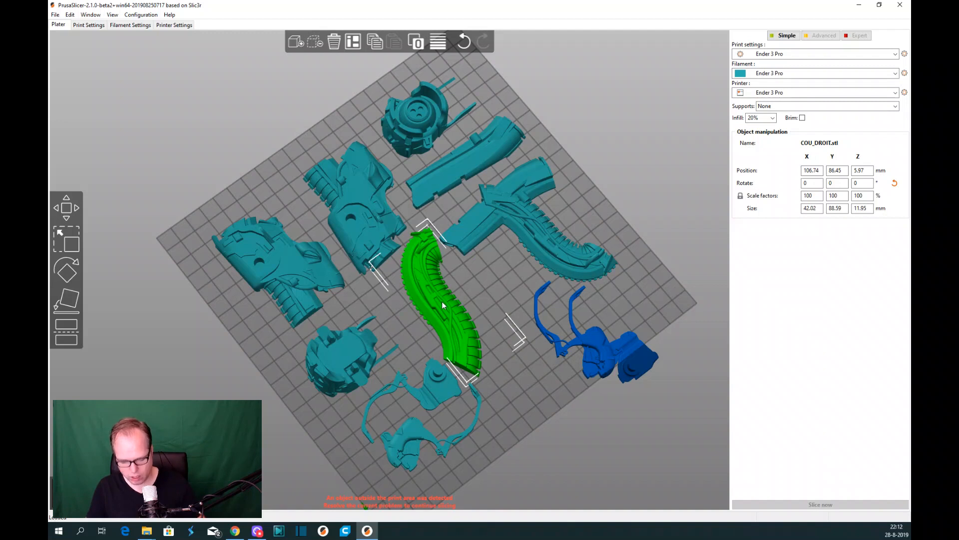
{"action": "key", "text": "r"}
{"action": "left_click_drag", "start_coordinate": [534, 243], "coordinate": [508, 377]}
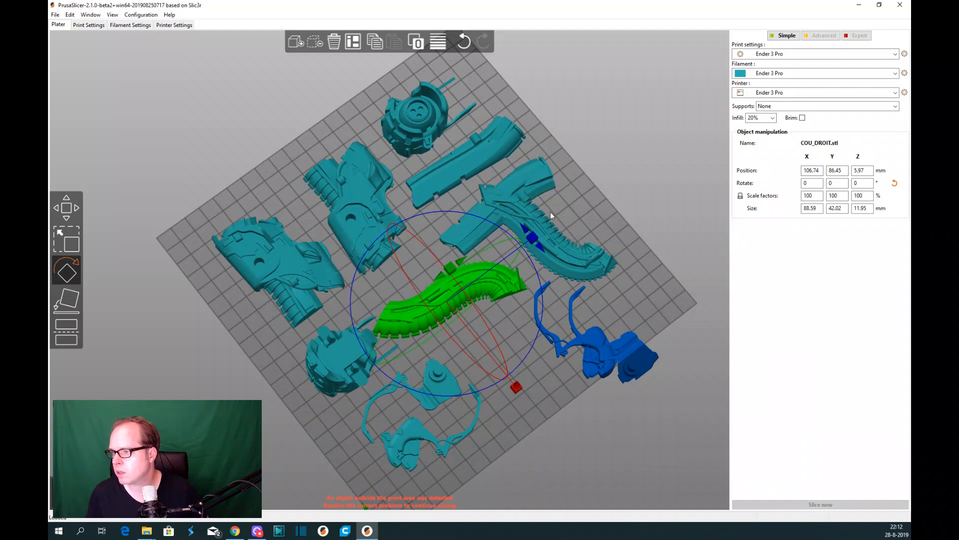
Move COU_GAUCHE to about X 144, Y 30, turning it a quarter turn and then a half turn about the Z axis.
{"action": "left_click", "coordinate": [554, 236]}
{"action": "left_click_drag", "start_coordinate": [624, 167], "coordinate": [612, 310]}
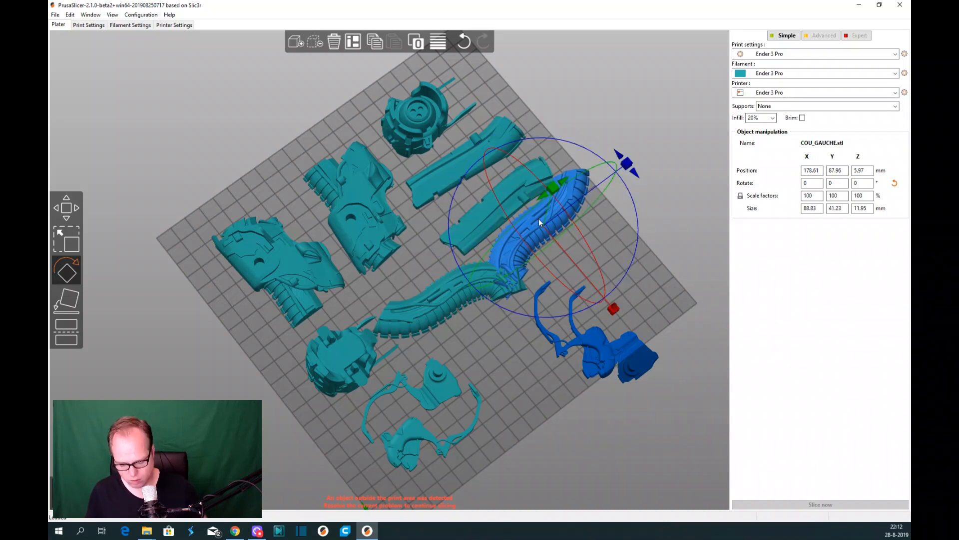
{"action": "key", "text": "w"}
{"action": "left_click_drag", "start_coordinate": [532, 256], "coordinate": [547, 350]}
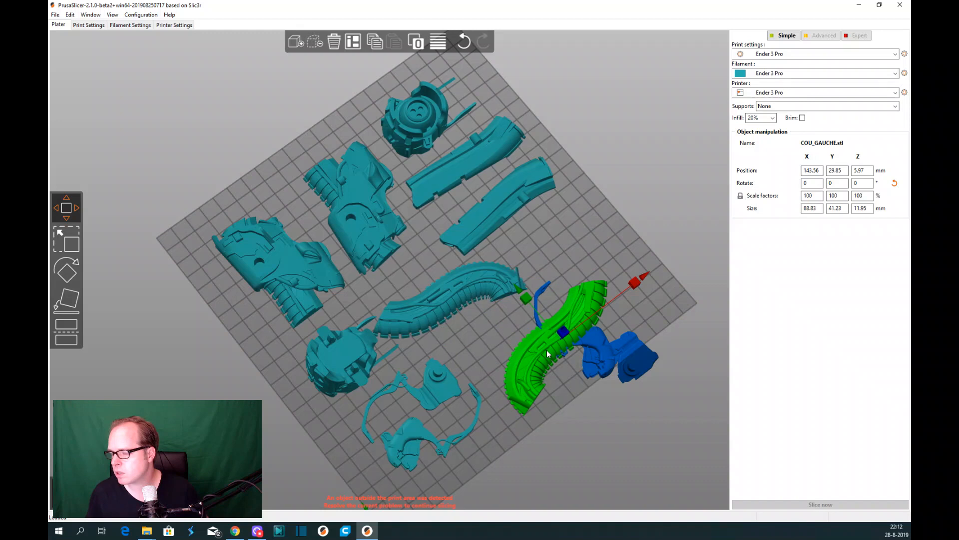
{"action": "key", "text": "e"}
{"action": "left_click_drag", "start_coordinate": [644, 274], "coordinate": [500, 390]}
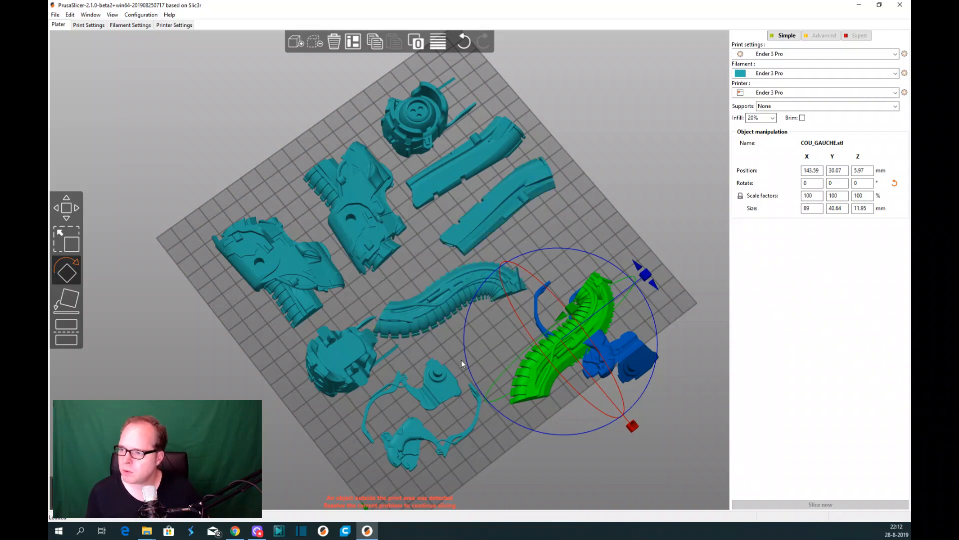
Move COU_DROIT to about X 165, Y 80 beside QUEUE_GAUCHE, and nudge QUEUE_DROITE to about X 167, Y 151.
{"action": "left_click", "coordinate": [446, 292]}
{"action": "left_click_drag", "start_coordinate": [468, 282], "coordinate": [532, 242]}
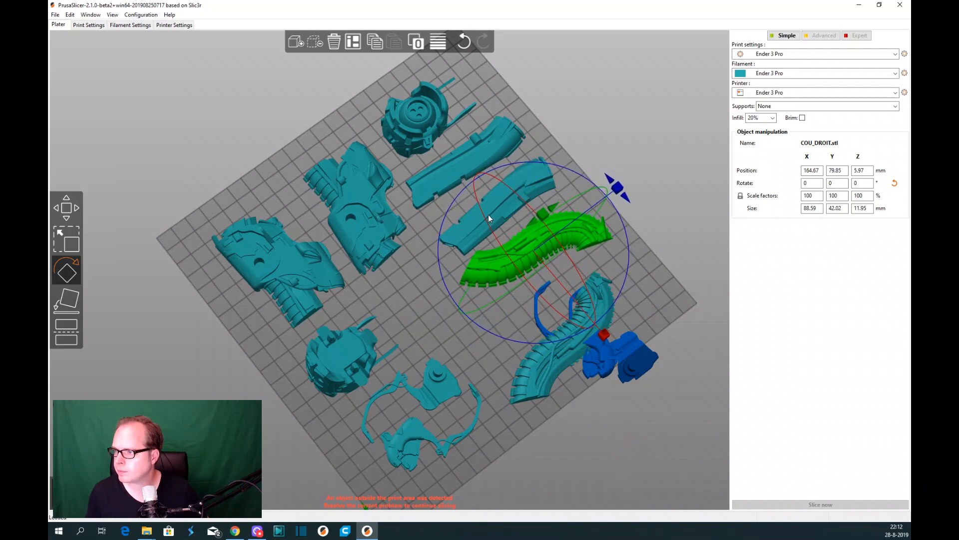
{"action": "left_click", "coordinate": [462, 162]}
{"action": "left_click_drag", "start_coordinate": [460, 159], "coordinate": [455, 159]}
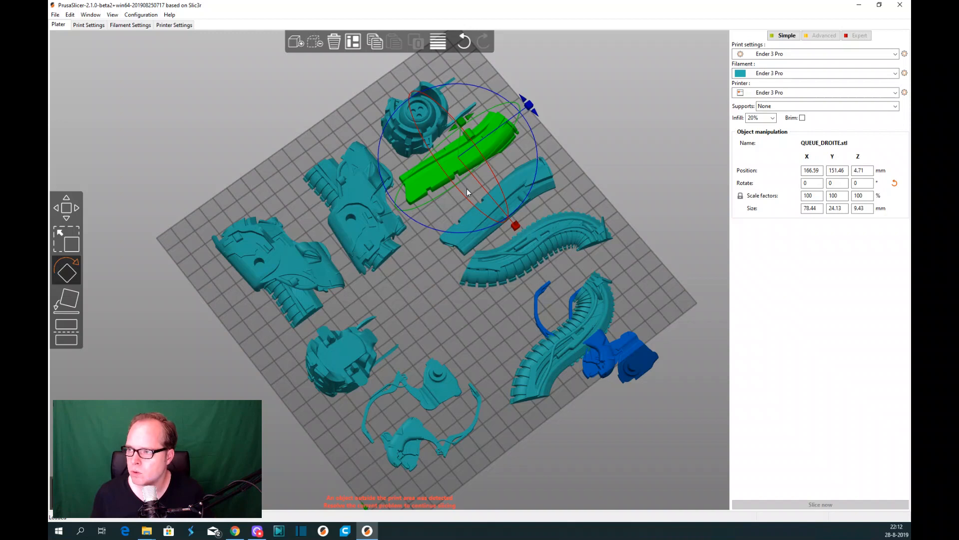
Rotate QUEUE_GAUCHE slightly about the Z axis and move it to about X 159, Y 125, close to QUEUE_DROITE.
{"action": "left_click", "coordinate": [487, 220]}
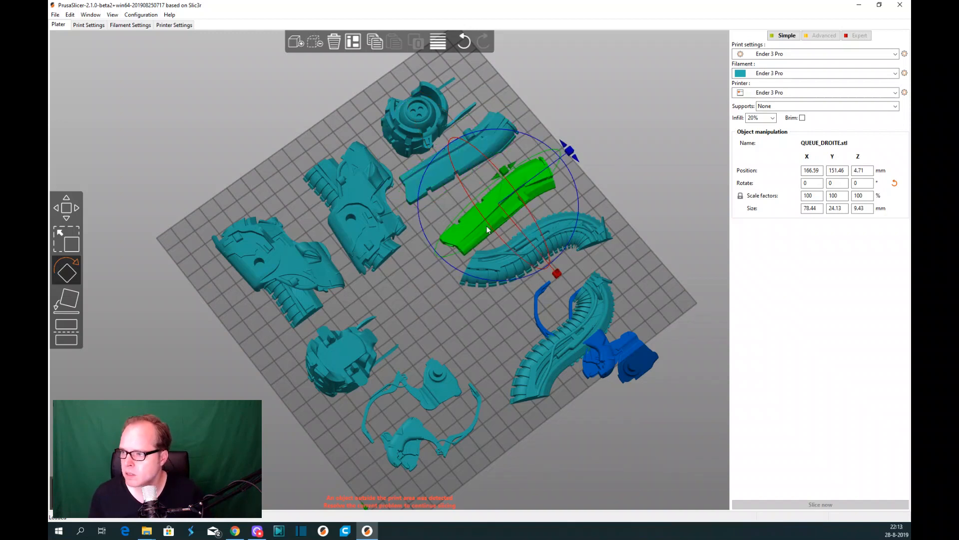
{"action": "left_click_drag", "start_coordinate": [569, 151], "coordinate": [574, 168]}
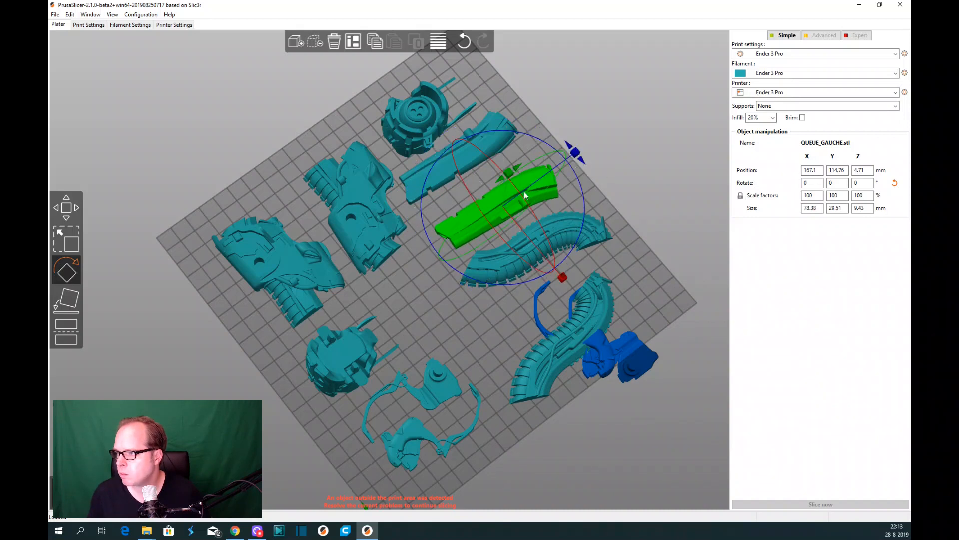
{"action": "left_click", "coordinate": [427, 289]}
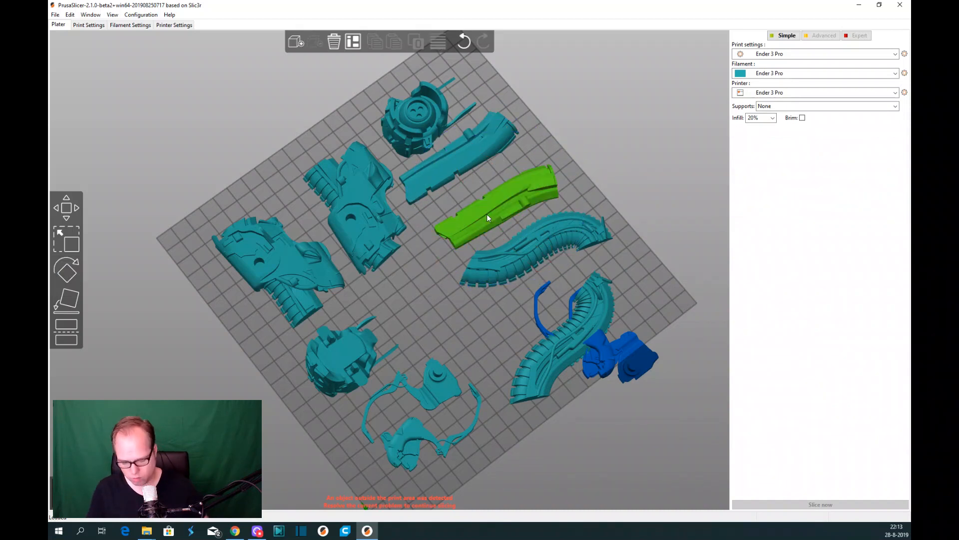
{"action": "left_click_drag", "start_coordinate": [487, 214], "coordinate": [465, 208]}
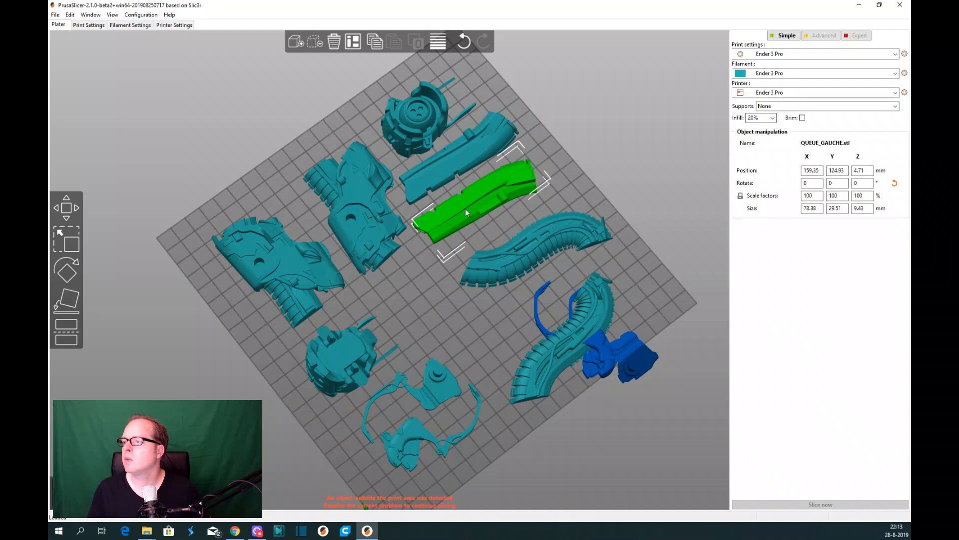
{"action": "left_click", "coordinate": [436, 169]}
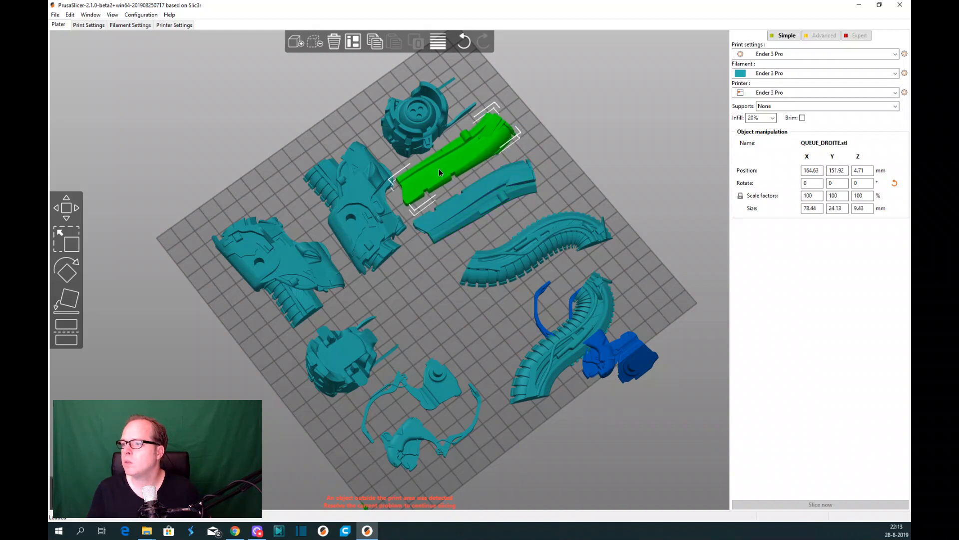
Shift CORPS_GAUCHE to about X 44, Y 163 and CORPS_DROIT to about X 96, Y 160.
{"action": "left_click", "coordinate": [373, 194]}
{"action": "left_click_drag", "start_coordinate": [369, 197], "coordinate": [368, 200]}
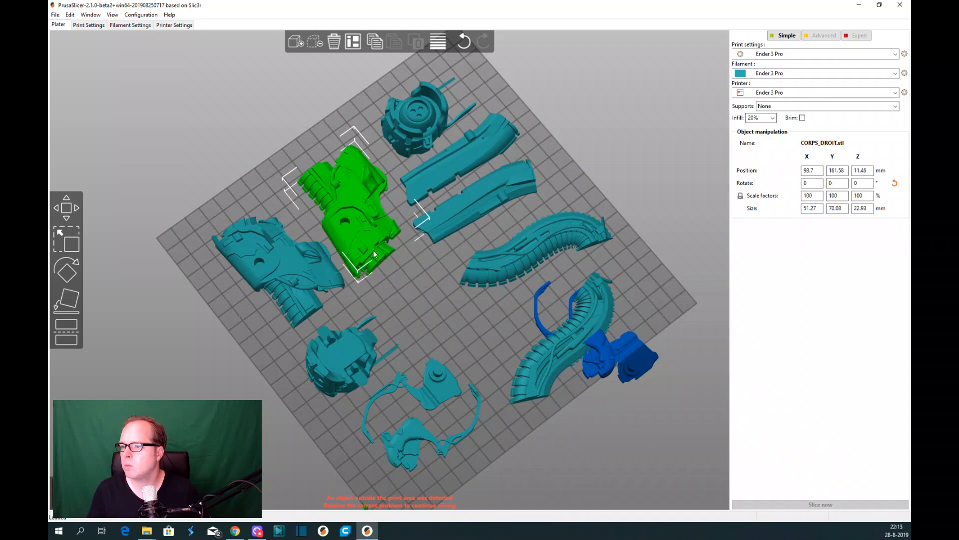
{"action": "left_click", "coordinate": [283, 263]}
{"action": "left_click_drag", "start_coordinate": [283, 262], "coordinate": [280, 266]}
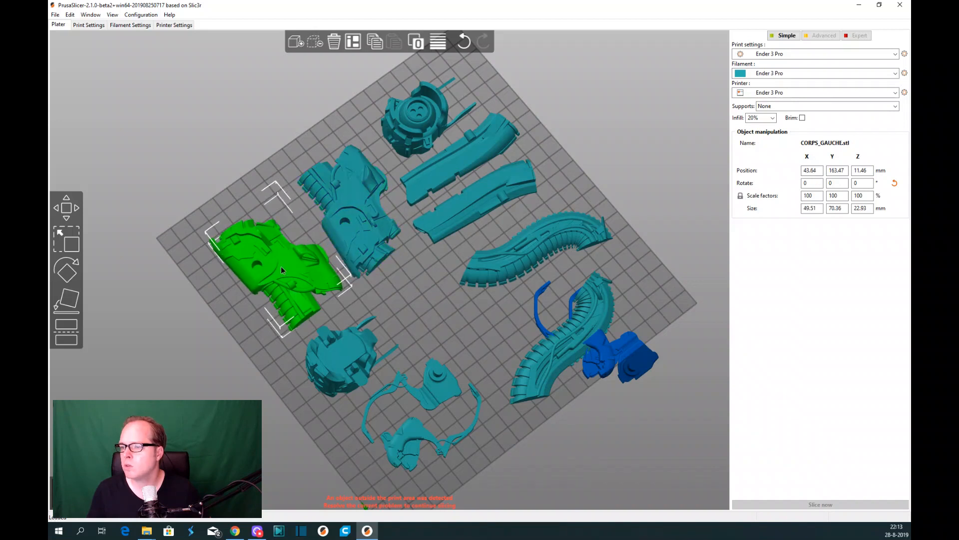
{"action": "left_click", "coordinate": [337, 194]}
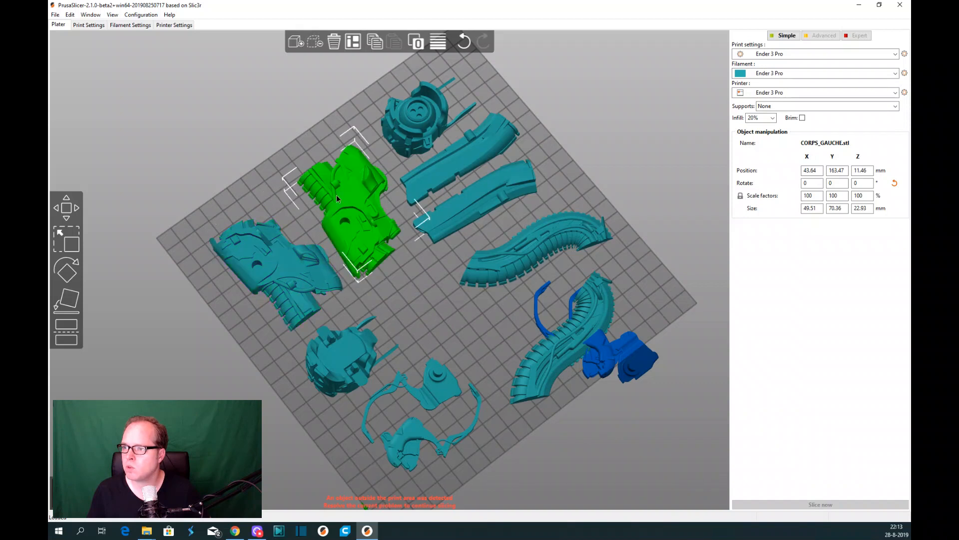
{"action": "left_click_drag", "start_coordinate": [334, 199], "coordinate": [332, 202]}
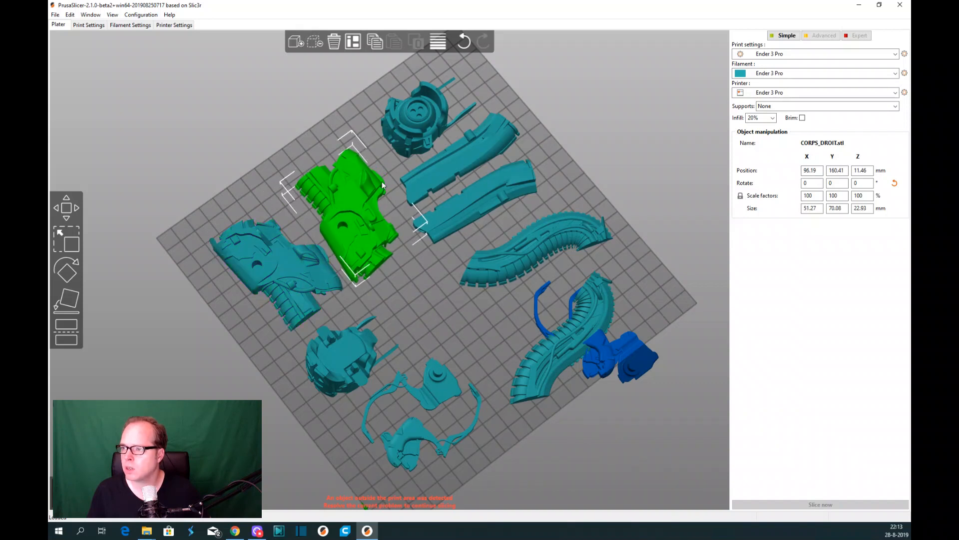
Tighten the tail halves with QUEUE_DROITE at about X 157, Y 150, and move COU_DROIT to about X 114, Y 102.
{"action": "left_click_drag", "start_coordinate": [448, 163], "coordinate": [441, 168]}
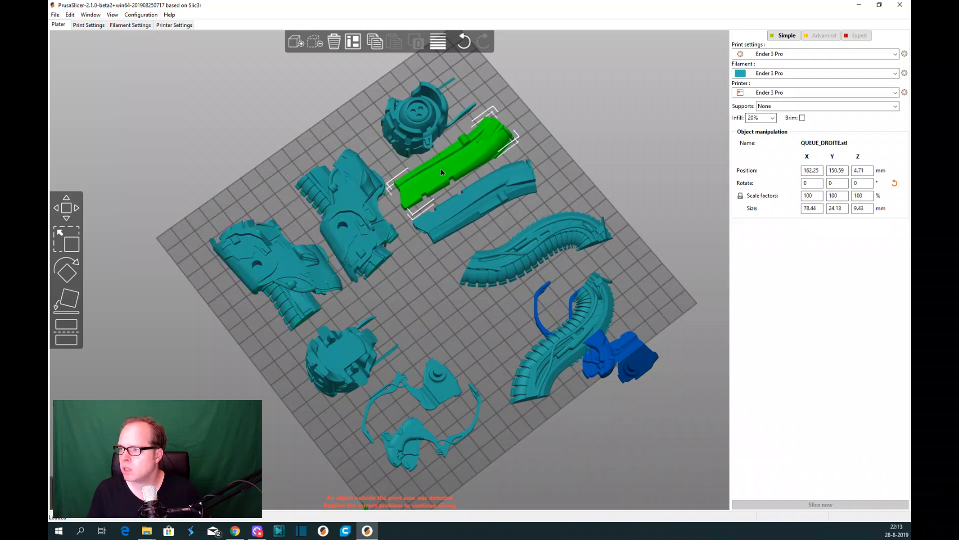
{"action": "left_click", "coordinate": [469, 202]}
{"action": "left_click_drag", "start_coordinate": [452, 168], "coordinate": [448, 173]}
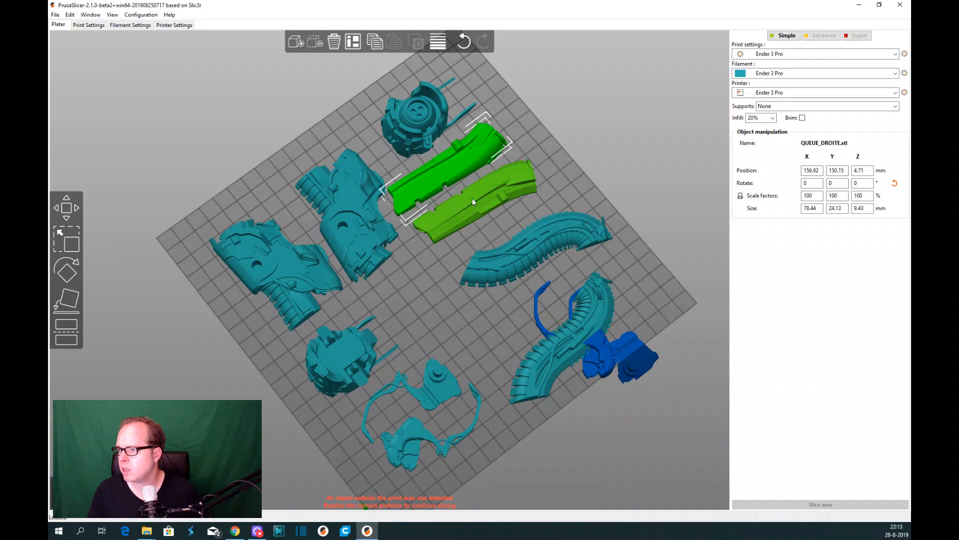
{"action": "left_click", "coordinate": [455, 217]}
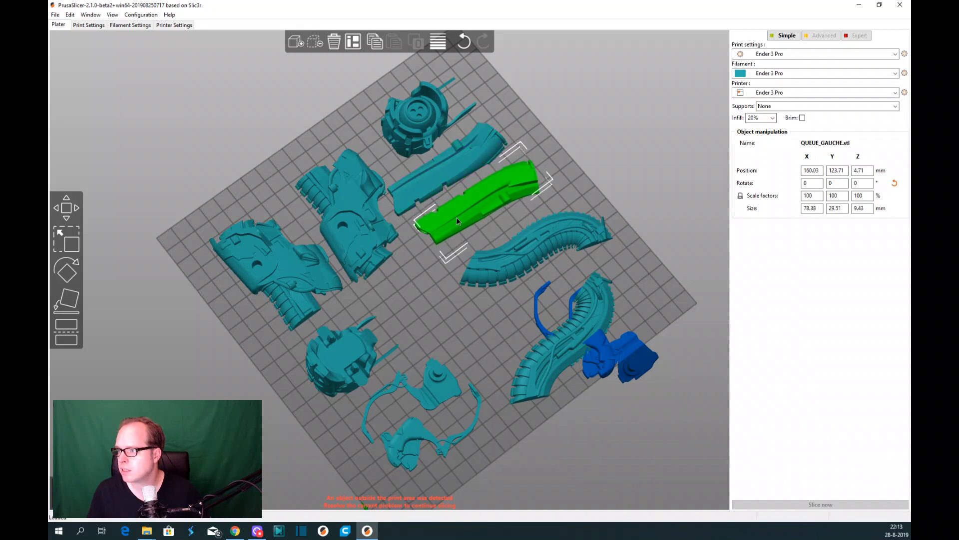
{"action": "left_click_drag", "start_coordinate": [522, 235], "coordinate": [435, 256]}
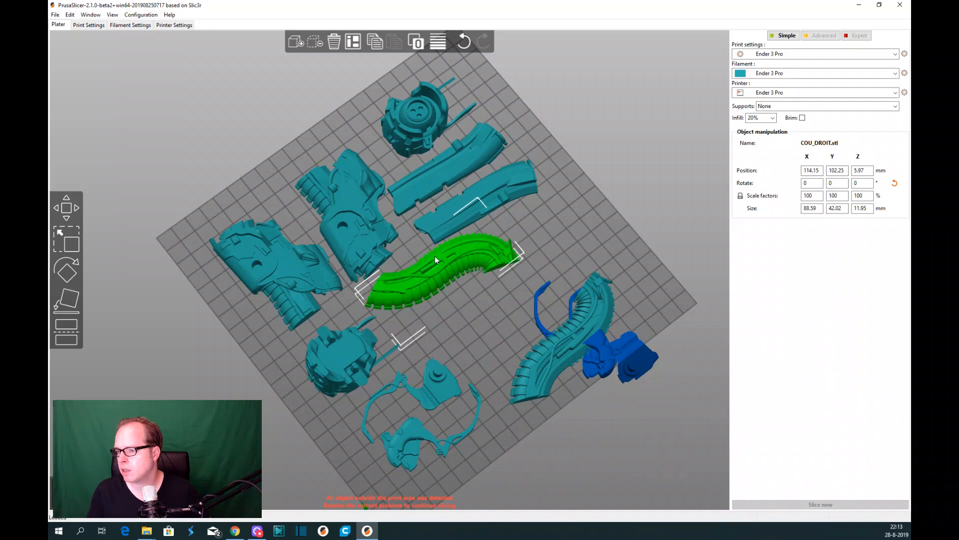
Rotate COU_GAUCHE about 90° around the Z axis and move it to about X 178, Y 64, beside COU_DROIT.
{"action": "left_click", "coordinate": [592, 307]}
{"action": "key", "text": "r"}
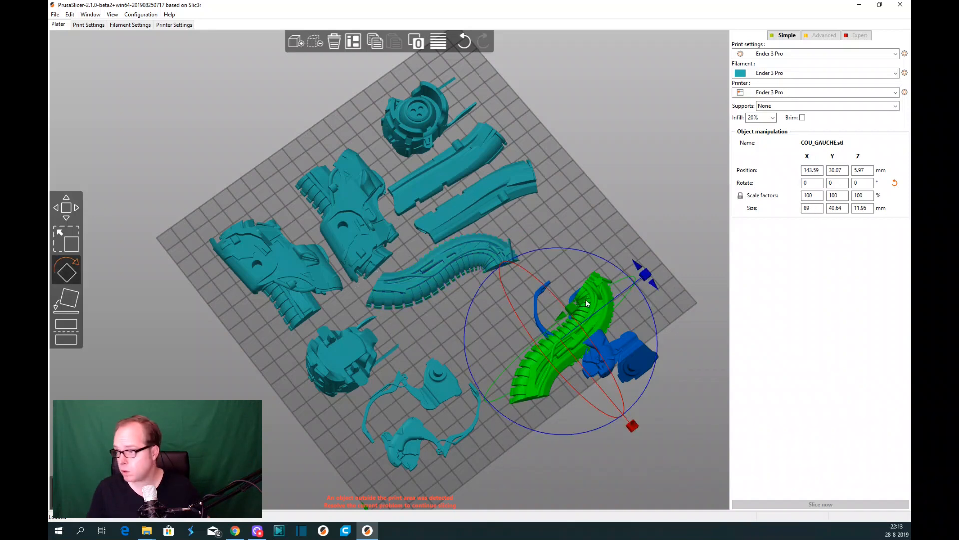
{"action": "left_click_drag", "start_coordinate": [650, 275], "coordinate": [507, 275]}
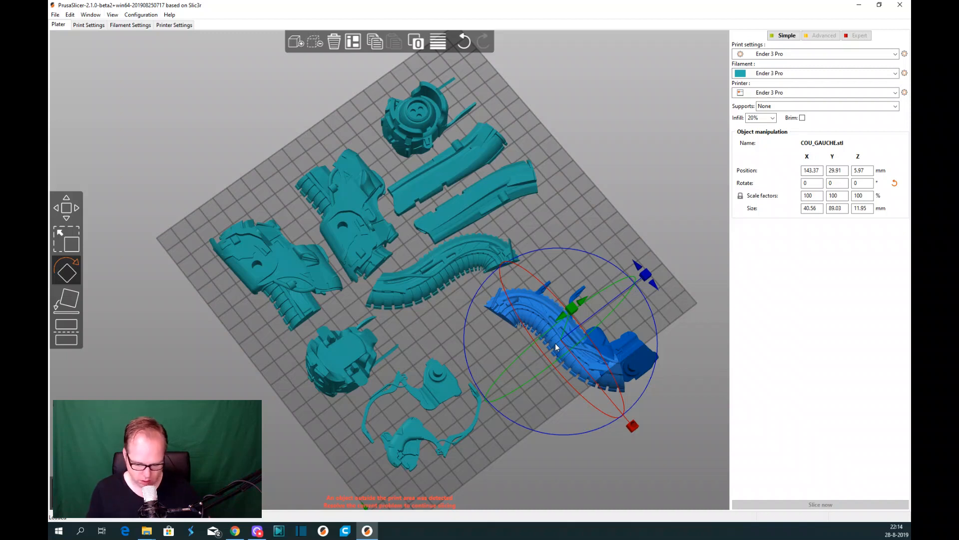
{"action": "key", "text": "m"}
{"action": "left_click_drag", "start_coordinate": [529, 321], "coordinate": [539, 239]}
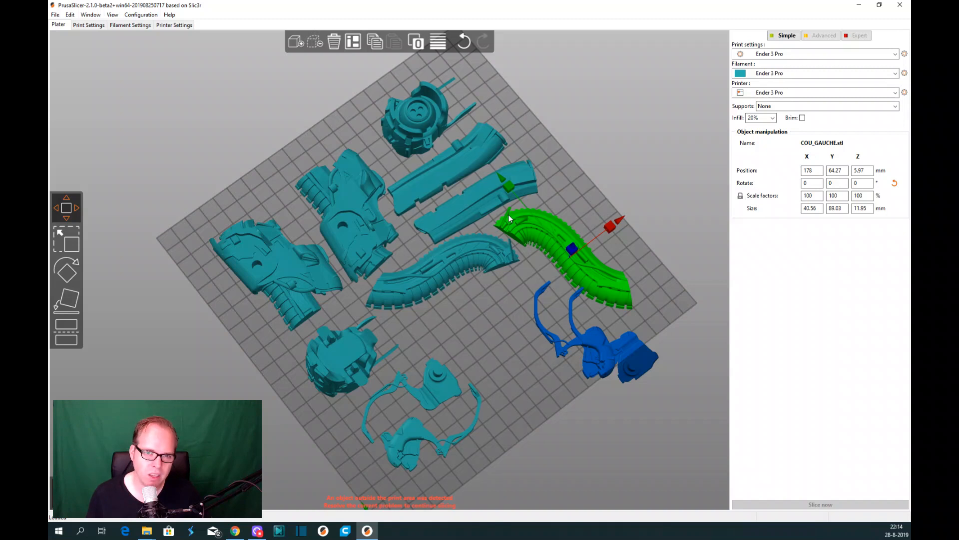
Rotate PATTE_GAUCHE_EXTERIEURE about 90° around the Z axis and move it to about X 130, Y 64, in front of COU_DROIT.
{"action": "left_click", "coordinate": [565, 347]}
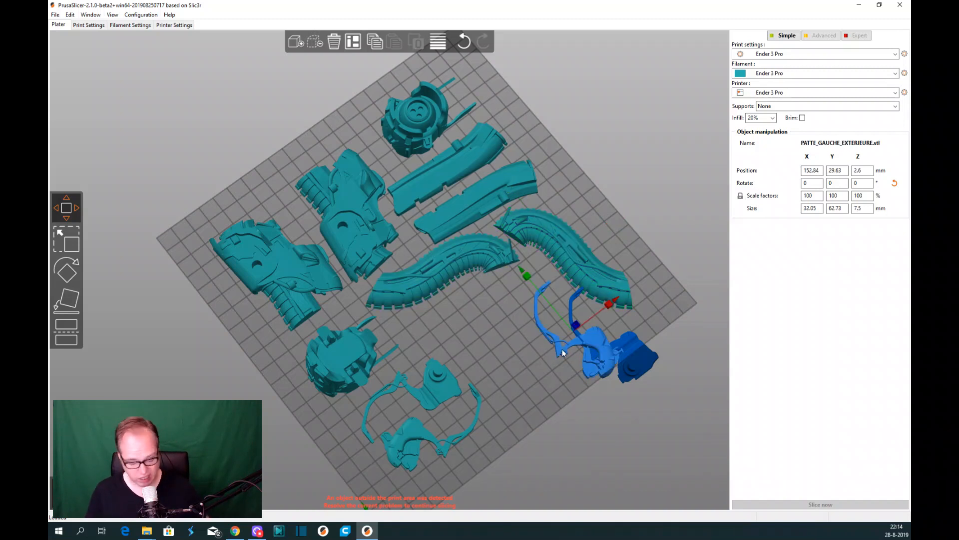
{"action": "key", "text": "r"}
{"action": "left_click_drag", "start_coordinate": [645, 278], "coordinate": [603, 369]}
{"action": "left_click_drag", "start_coordinate": [552, 358], "coordinate": [491, 339]}
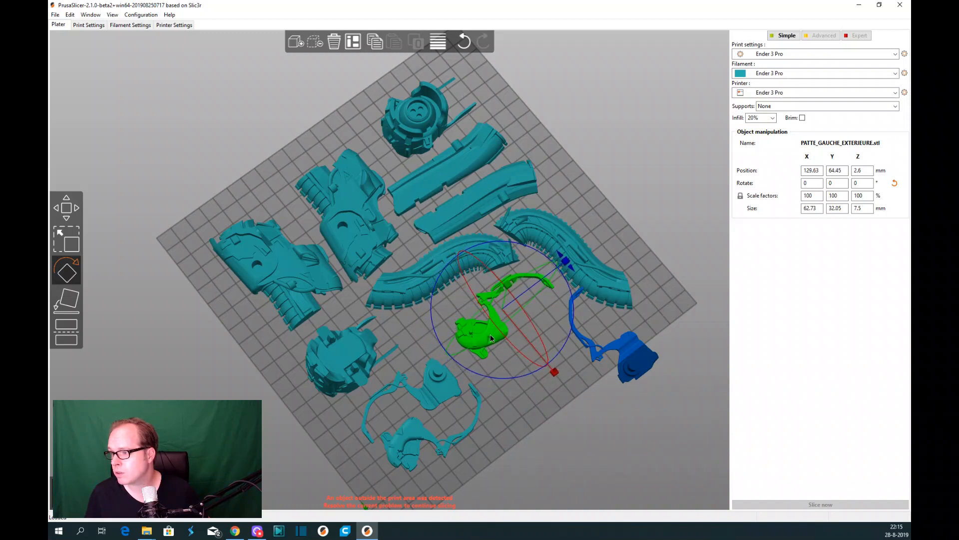
Rotate PATTE_DROITE_INTERIEURE about 90° around the Z axis and move it beside PATTE_GAUCHE_EXTERIEURE, clear of COU_GAUCHE.
{"action": "left_click", "coordinate": [626, 348]}
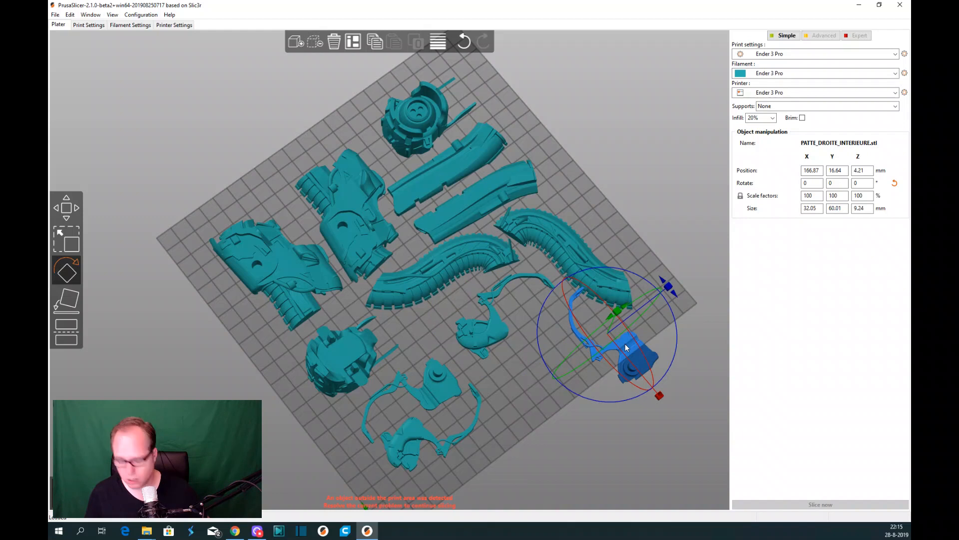
{"action": "left_click_drag", "start_coordinate": [668, 286], "coordinate": [575, 295]}
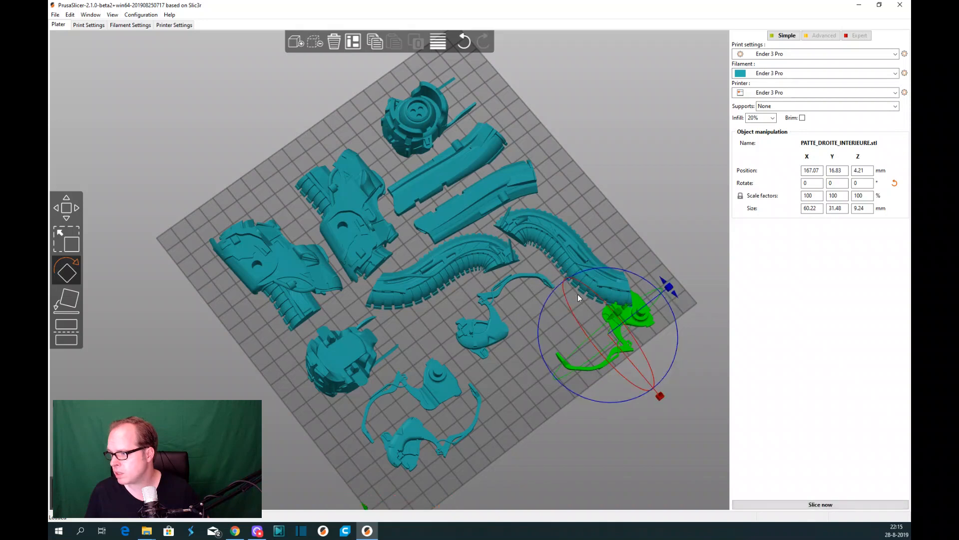
{"action": "left_click_drag", "start_coordinate": [645, 321], "coordinate": [571, 332]}
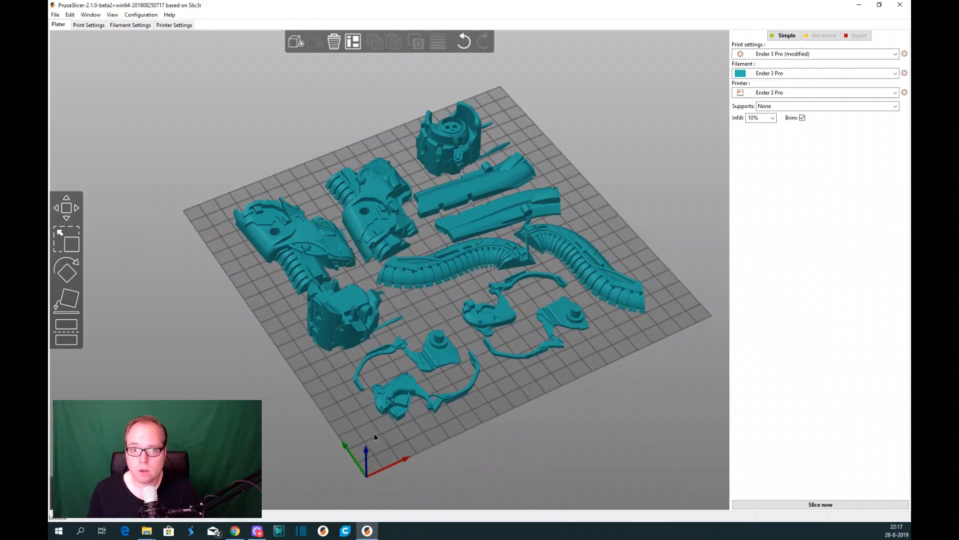
Check the layout of the parts on the bed, including TETE_AVANT, and slice the whole plate.
{"action": "left_click_drag", "start_coordinate": [375, 433], "coordinate": [374, 433]}
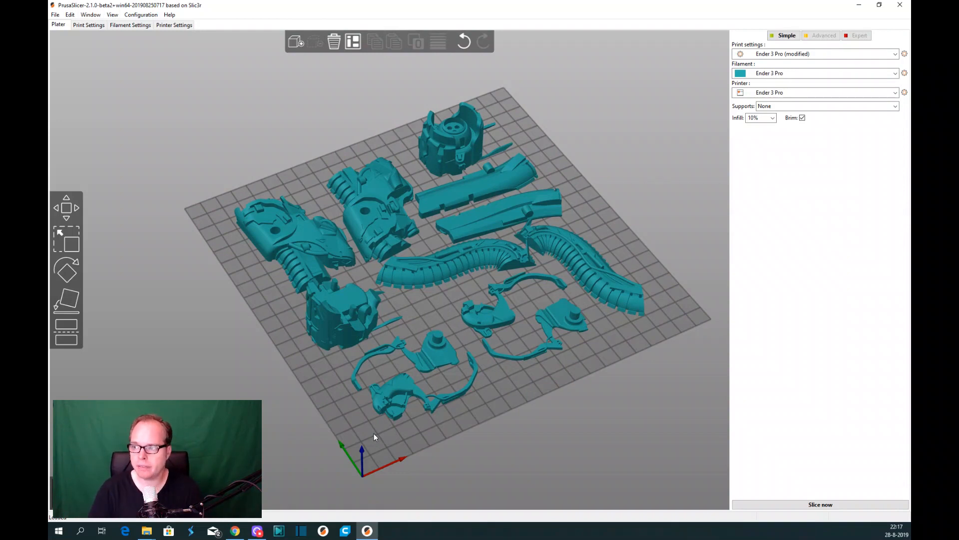
{"action": "left_click_drag", "start_coordinate": [374, 434], "coordinate": [367, 458]}
{"action": "left_click_drag", "start_coordinate": [481, 130], "coordinate": [476, 121]}
{"action": "left_click_drag", "start_coordinate": [479, 434], "coordinate": [580, 361]}
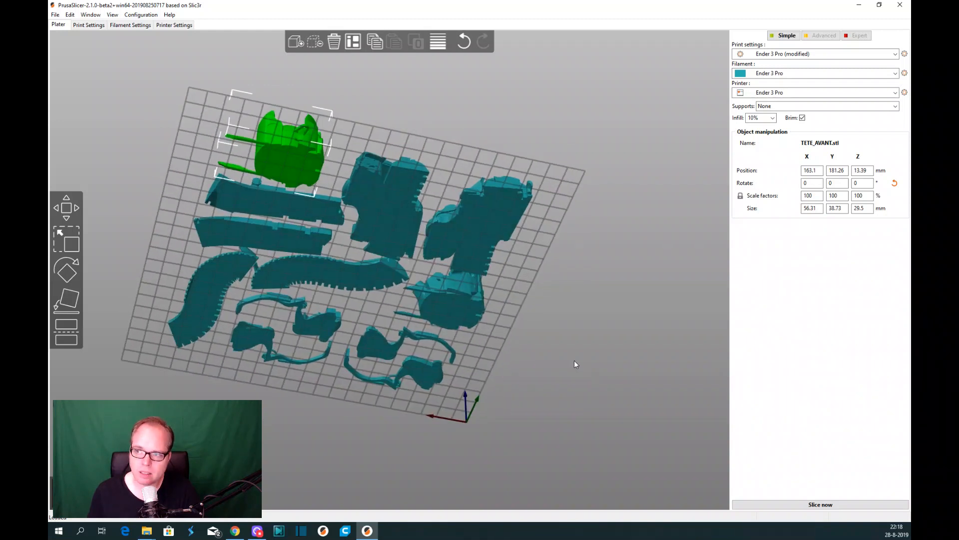
{"action": "left_click_drag", "start_coordinate": [442, 174], "coordinate": [467, 205]}
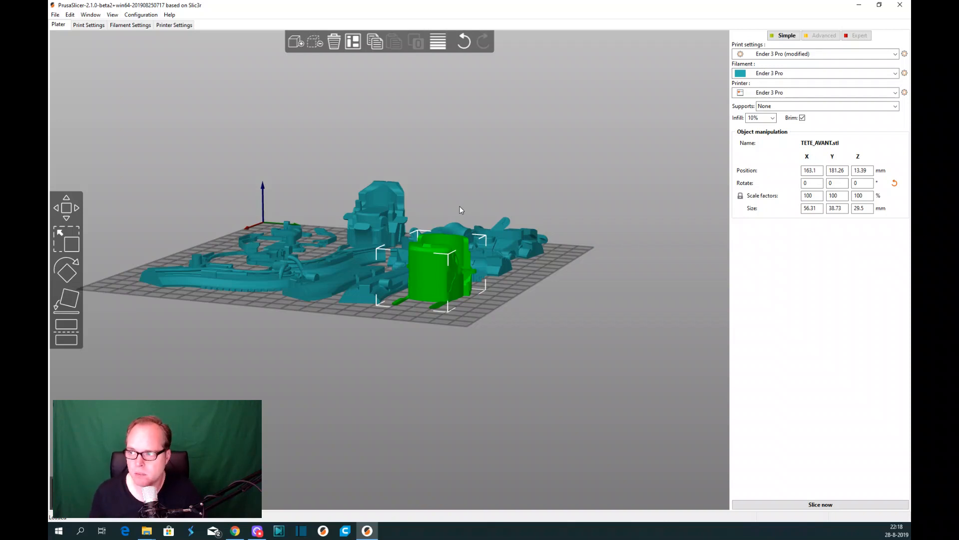
{"action": "left_click_drag", "start_coordinate": [265, 226], "coordinate": [313, 385]}
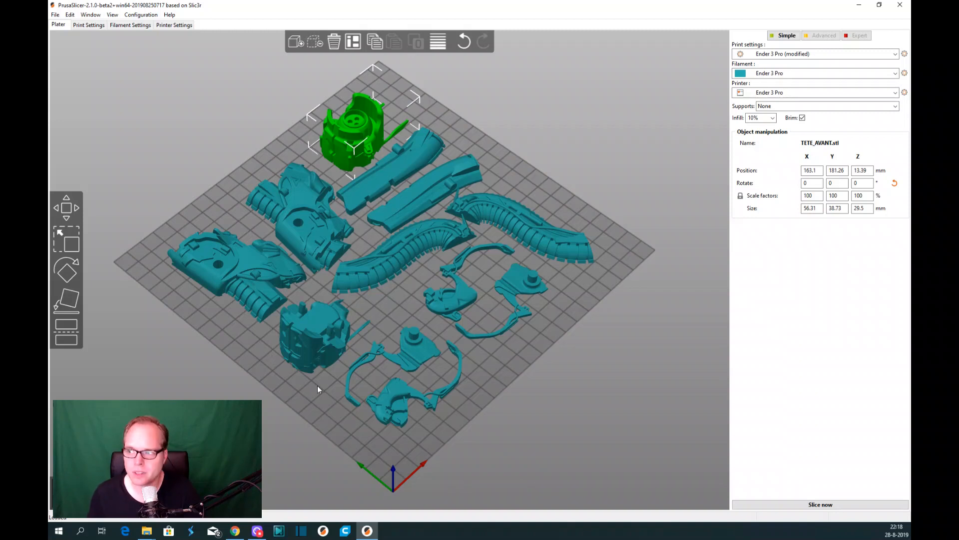
{"action": "left_click", "coordinate": [820, 504]}
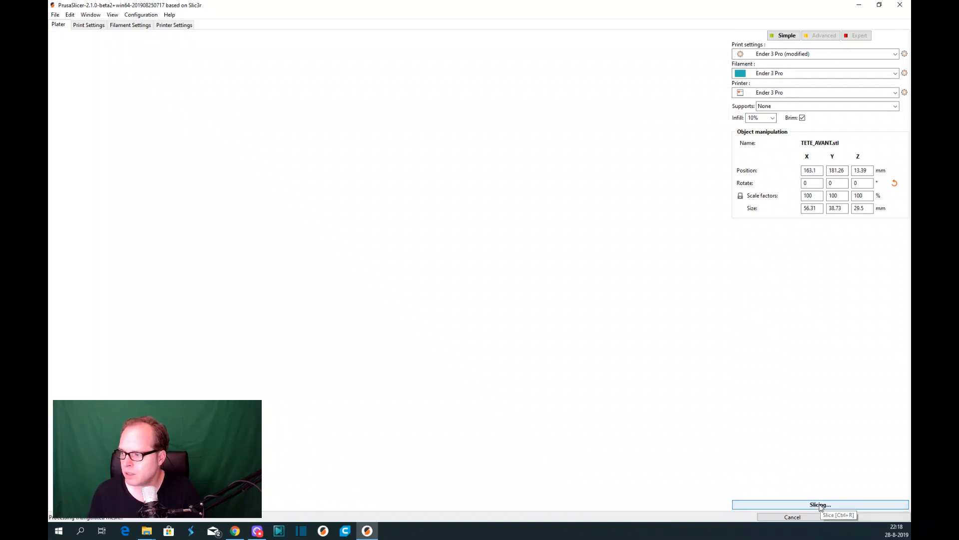